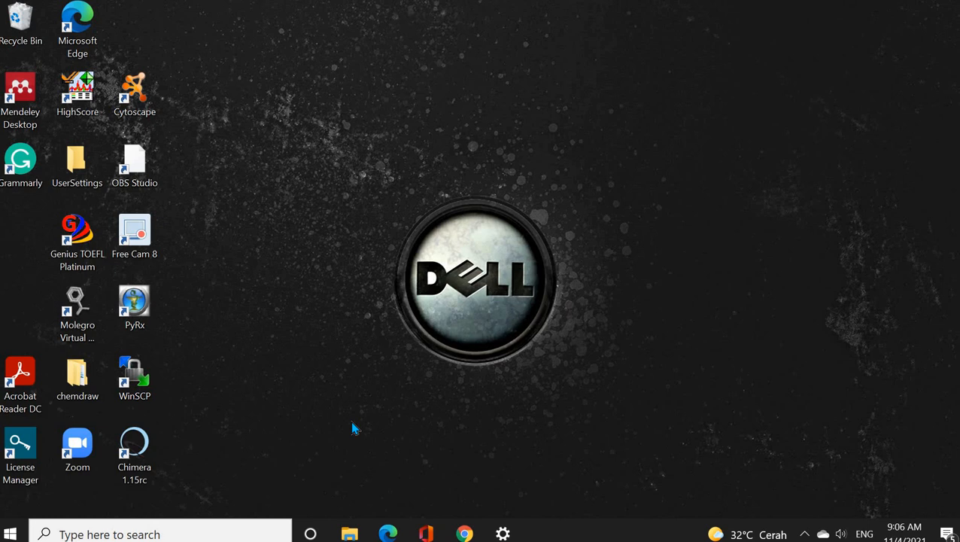
# Open the Downloads folder in File Explorer and maximize its window
pyautogui.click(350, 534)
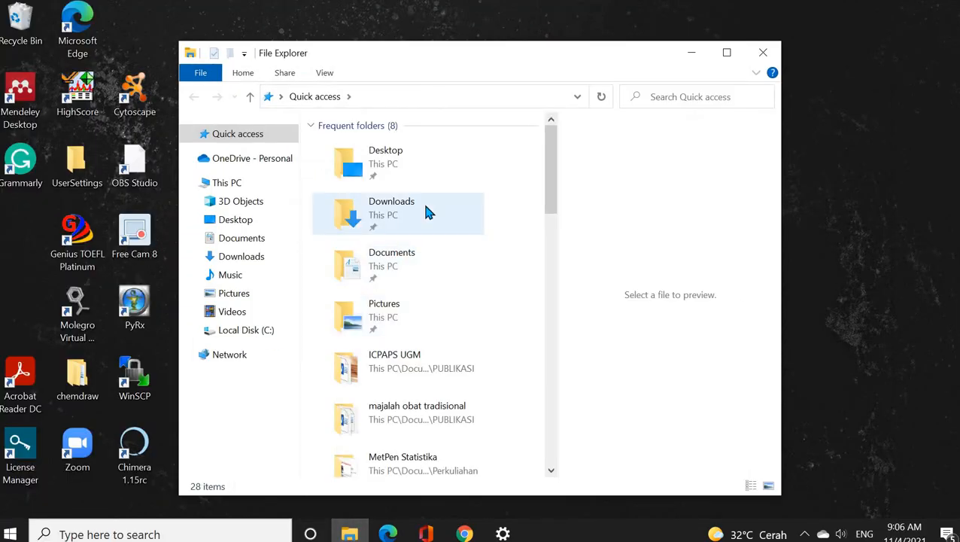
pyautogui.doubleClick(425, 212)
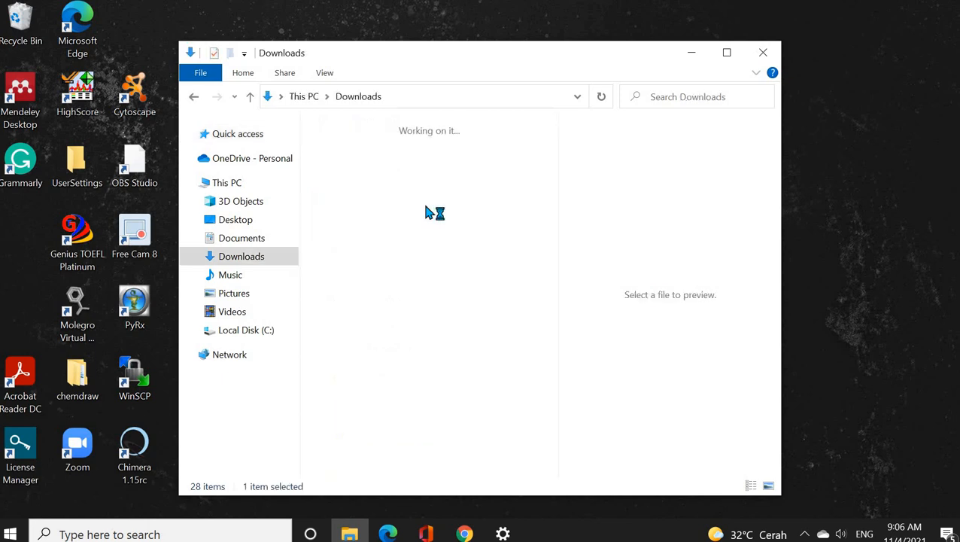
pyautogui.click(726, 54)
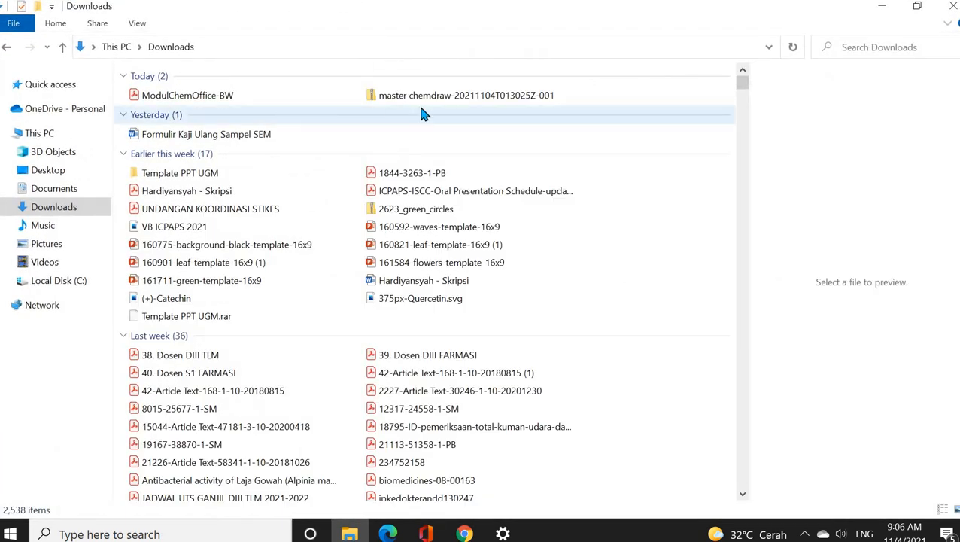
# Extract the master chemdraw-20211104T013025Z-001 archive with 7-Zip into its own folder in Downloads
pyautogui.doubleClick(421, 96)
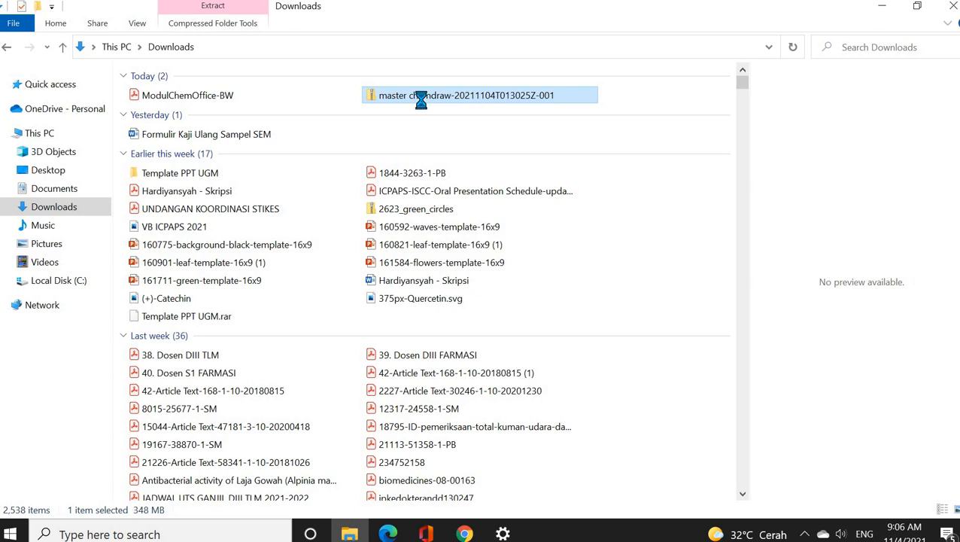
pyautogui.rightClick(419, 99)
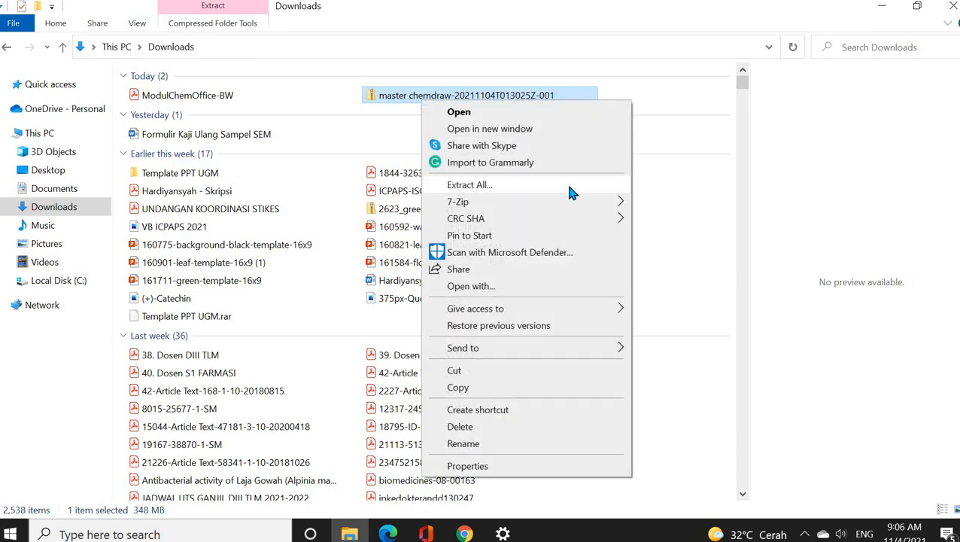
pyautogui.moveTo(598, 203)
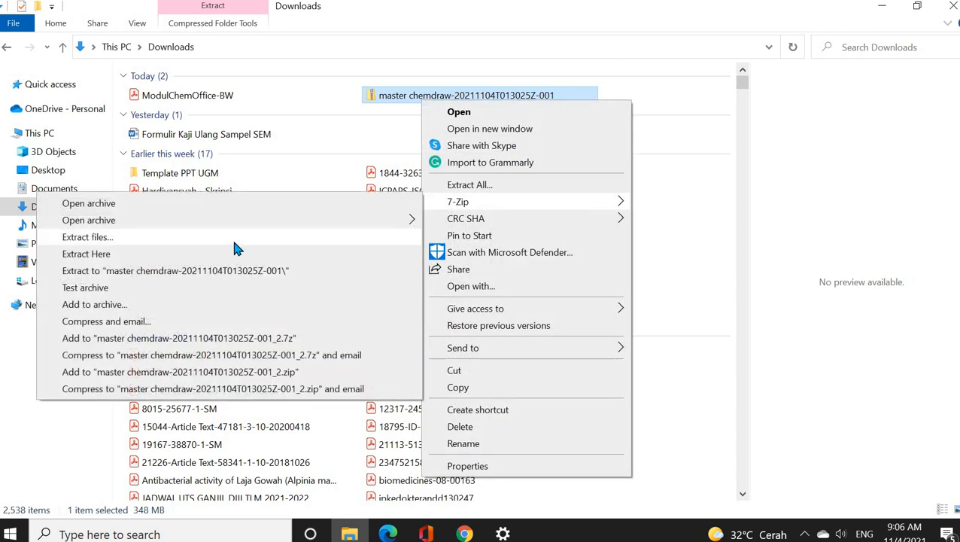
pyautogui.click(226, 238)
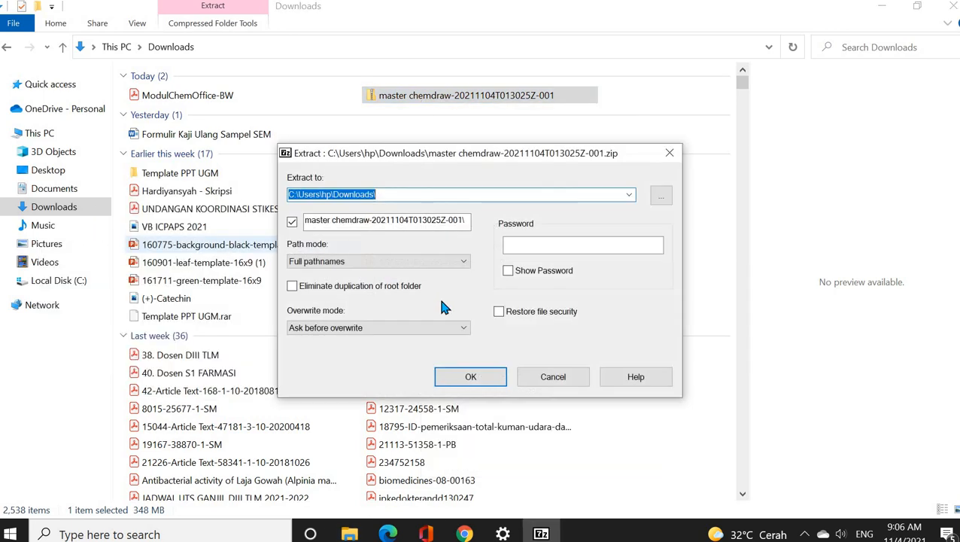
pyautogui.click(481, 385)
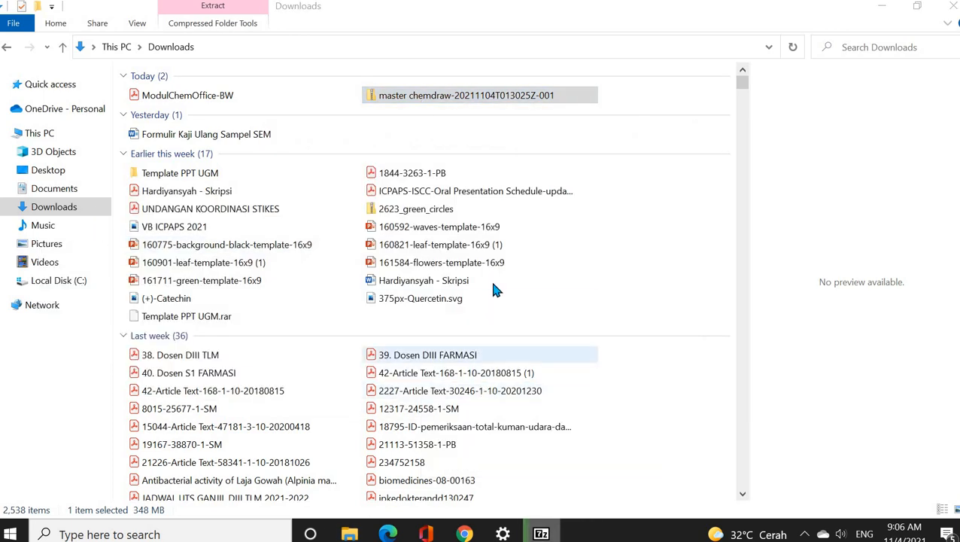
# Open the extracted master chemdraw-20211104T013025Z-001 folder and the master chemdraw folder inside it
pyautogui.click(301, 117)
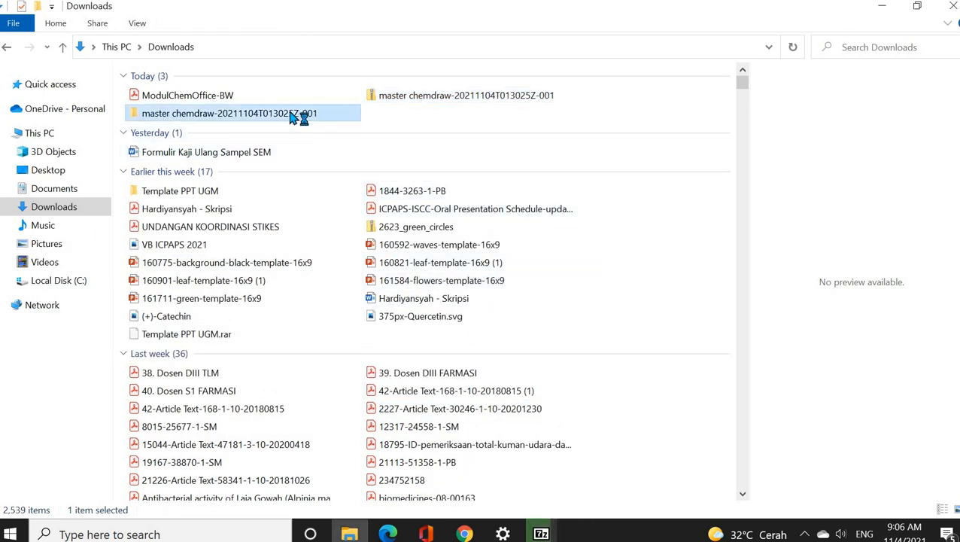
pyautogui.doubleClick(300, 118)
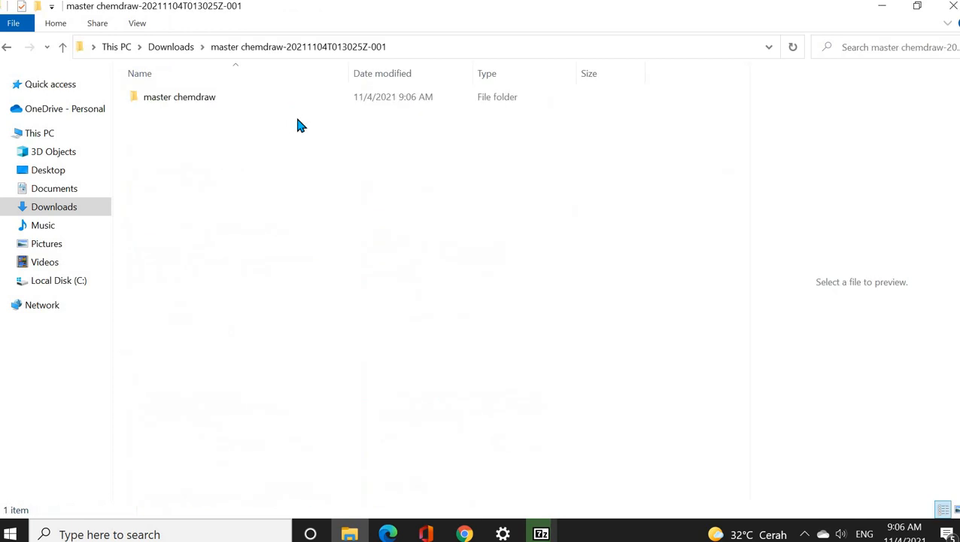
pyautogui.doubleClick(176, 103)
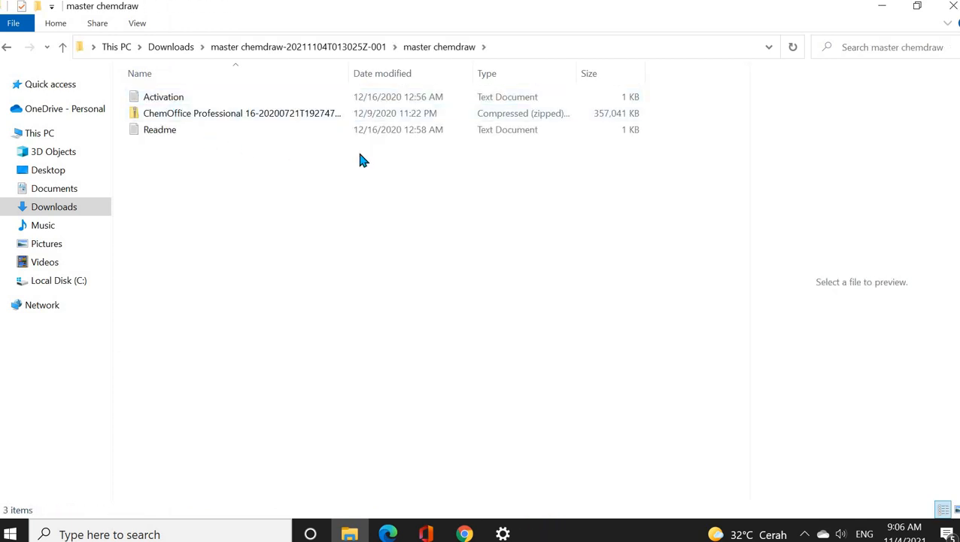
# Read the Activation and Readme text files in the master chemdraw folder, closing each one
pyautogui.doubleClick(222, 103)
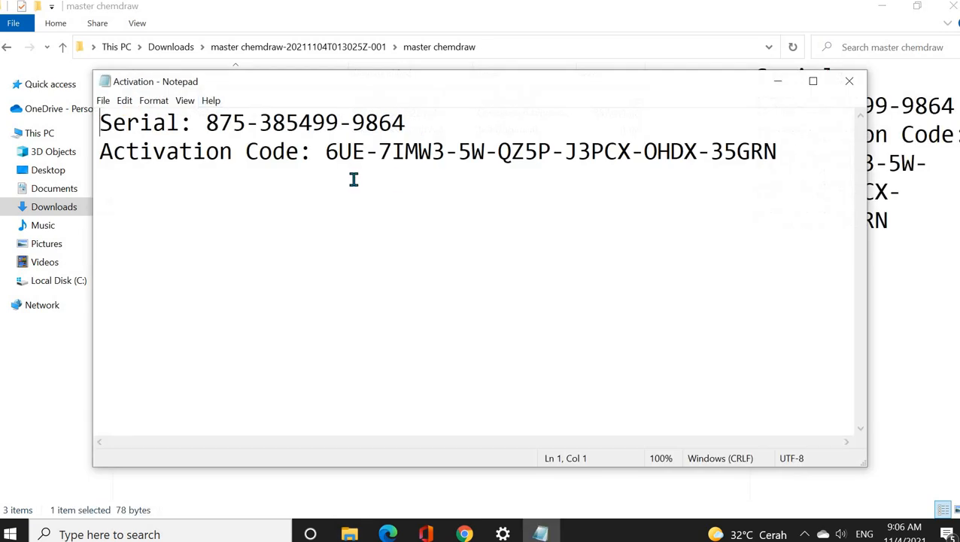
pyautogui.click(850, 81)
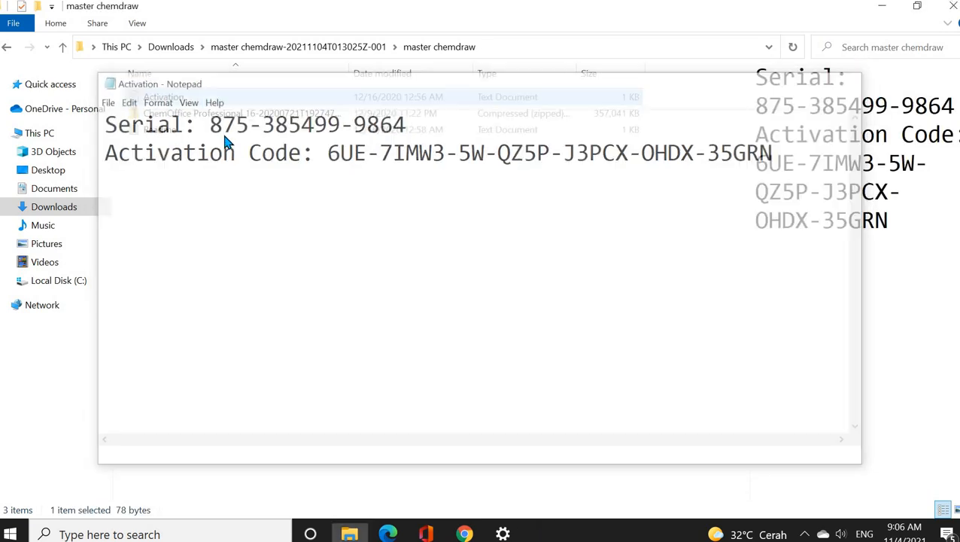
pyautogui.doubleClick(189, 135)
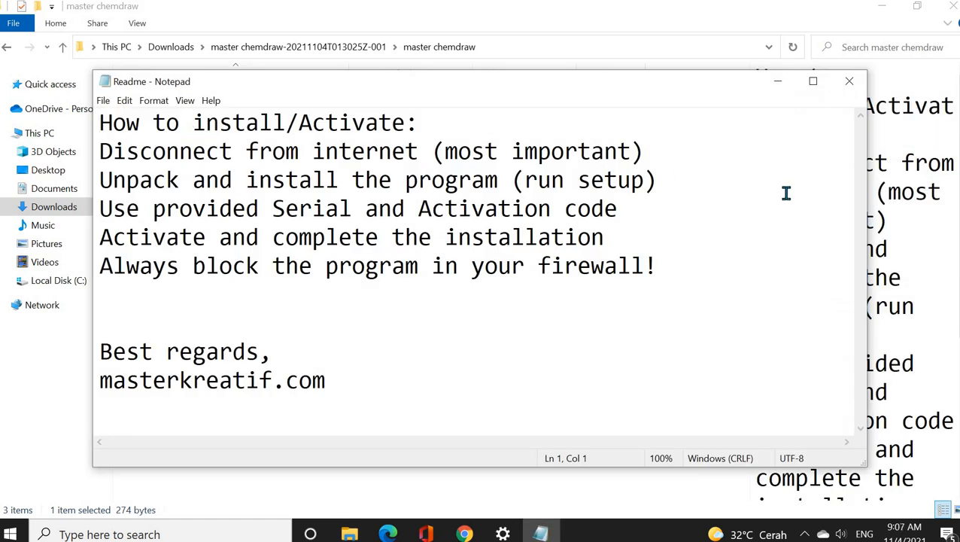
pyautogui.click(850, 83)
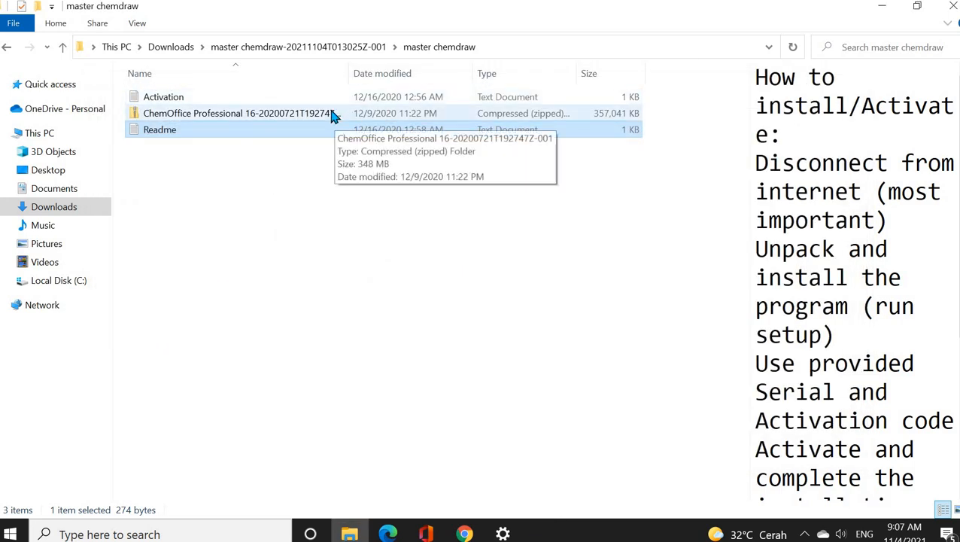
# Extract the ChemOffice Professional 16 archive with 7-Zip into its own folder and open the ChemOffice Professional 16 folder inside it
pyautogui.click(334, 114)
pyautogui.rightClick(334, 115)
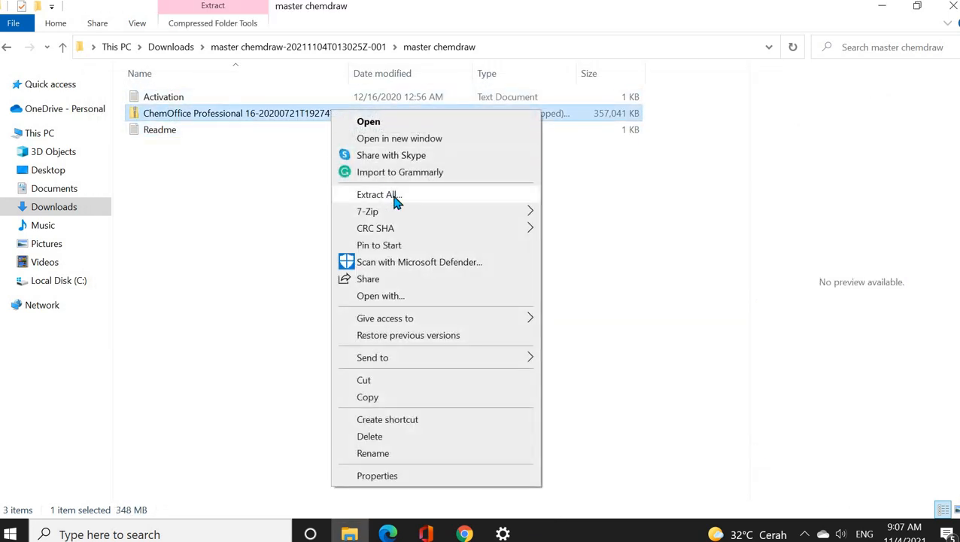
pyautogui.moveTo(432, 222)
pyautogui.moveTo(457, 210)
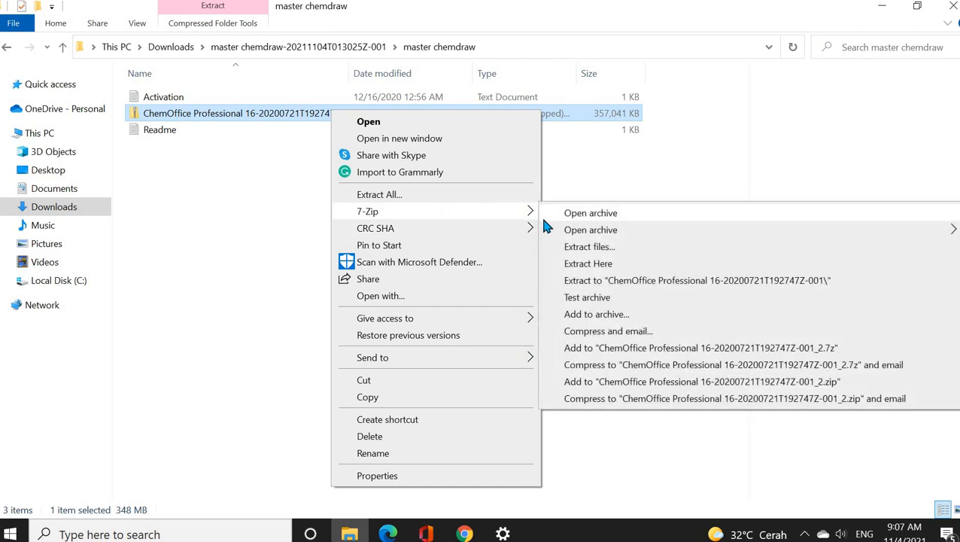
pyautogui.click(574, 246)
pyautogui.click(470, 376)
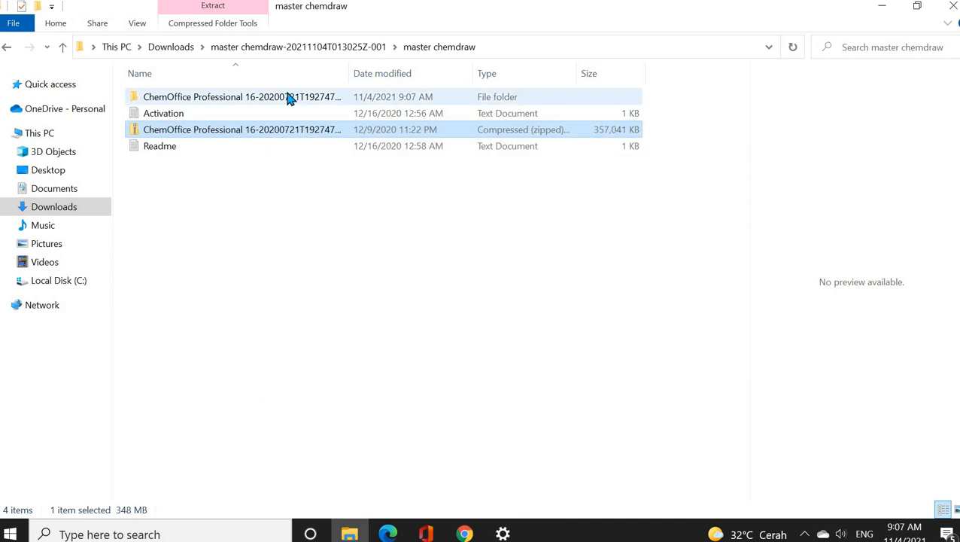
pyautogui.doubleClick(290, 99)
pyautogui.doubleClick(287, 99)
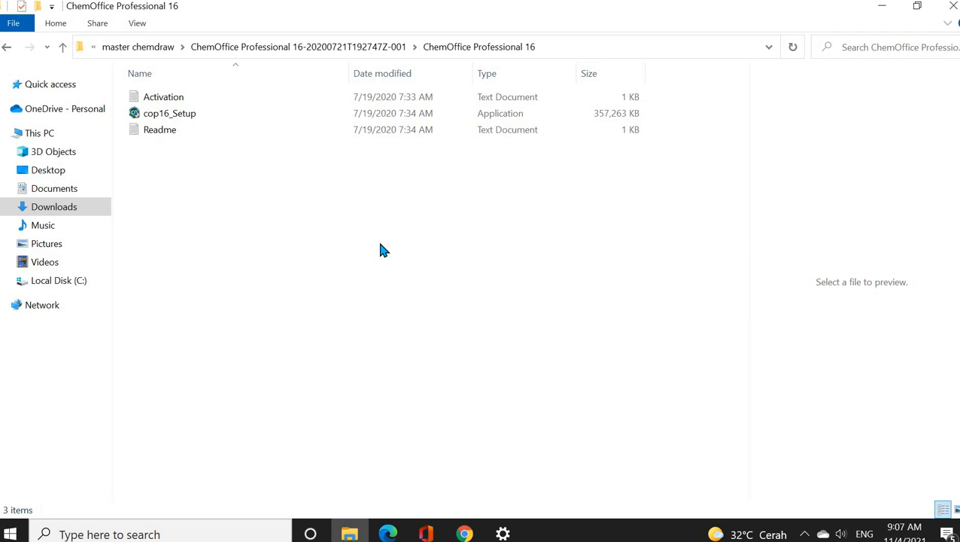
# Search Windows for "chem", launch ChemDraw Professional 16.0 and maximize its window
pyautogui.click(221, 533)
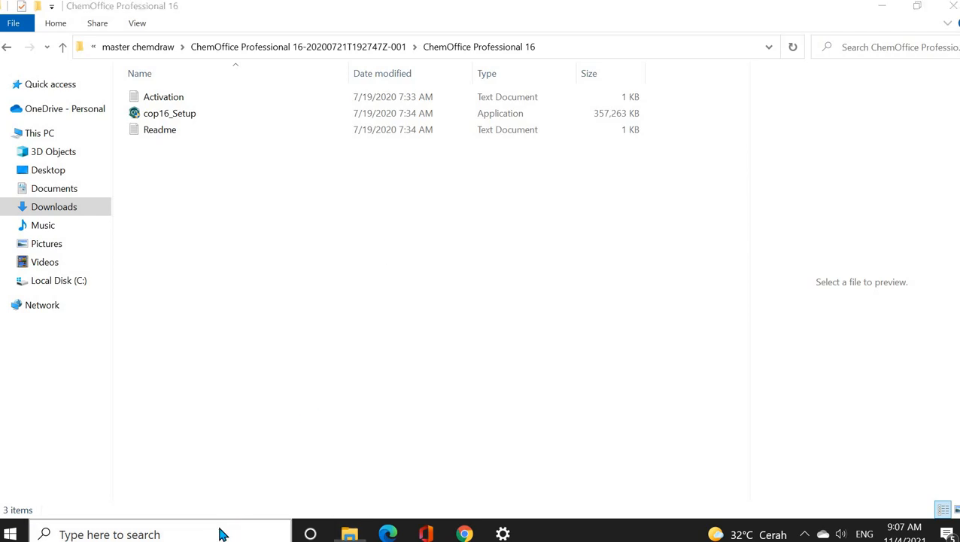
pyautogui.write('ch')
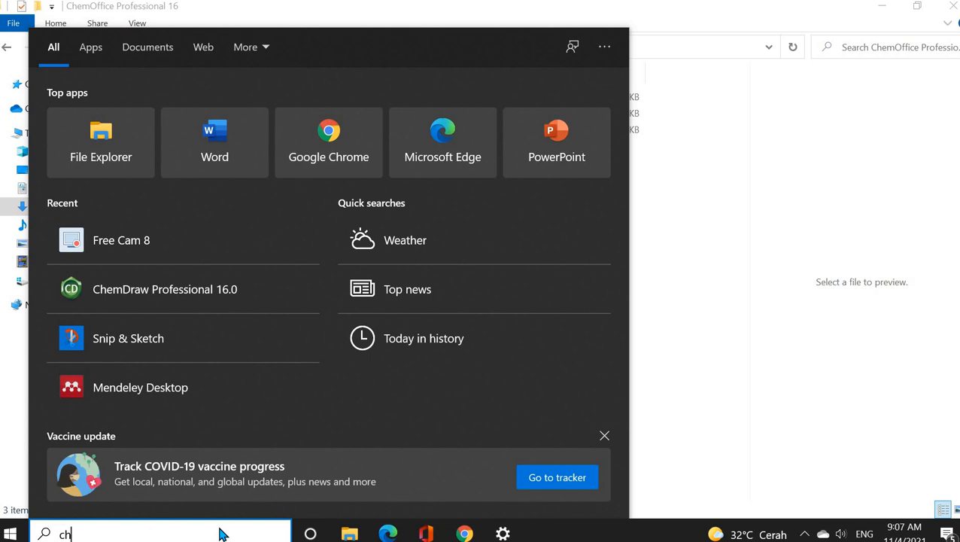
pyautogui.write('em')
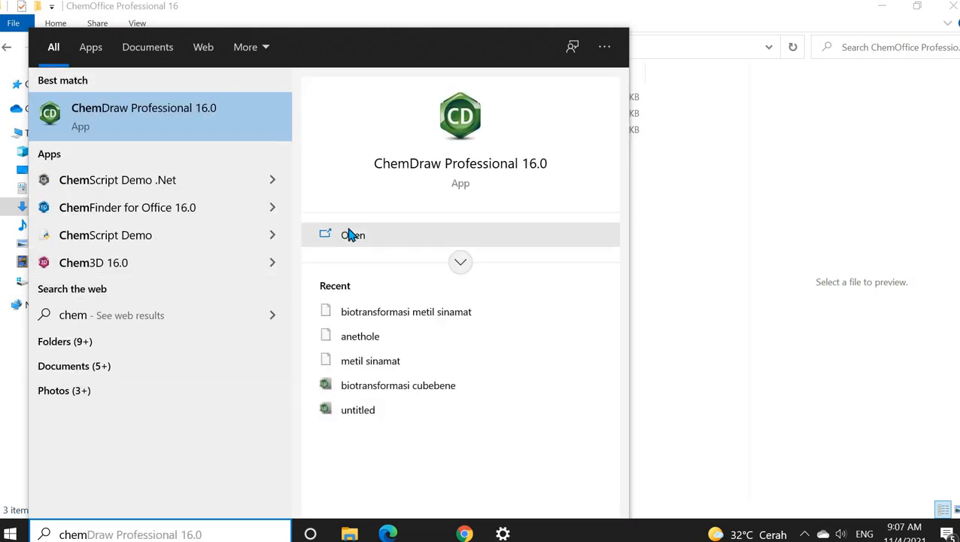
pyautogui.click(351, 236)
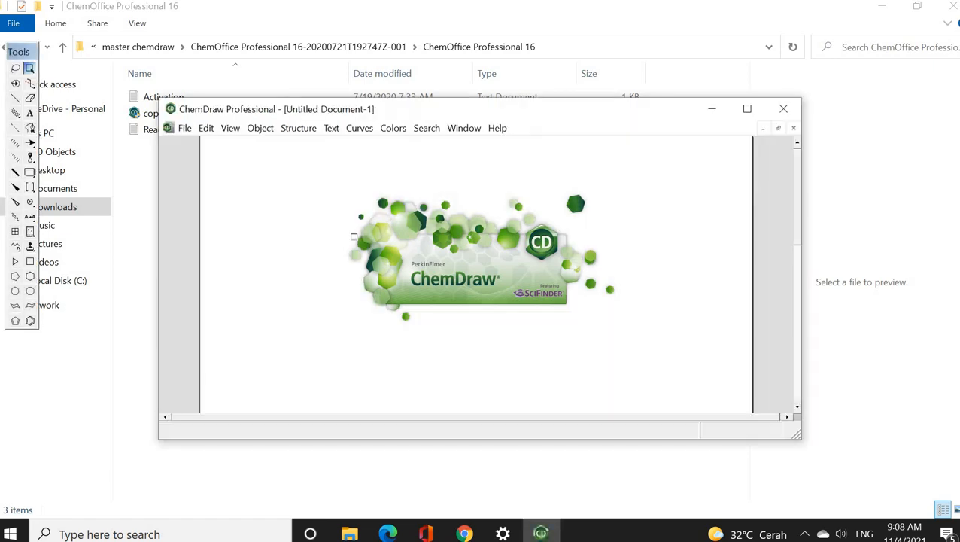
pyautogui.click(747, 109)
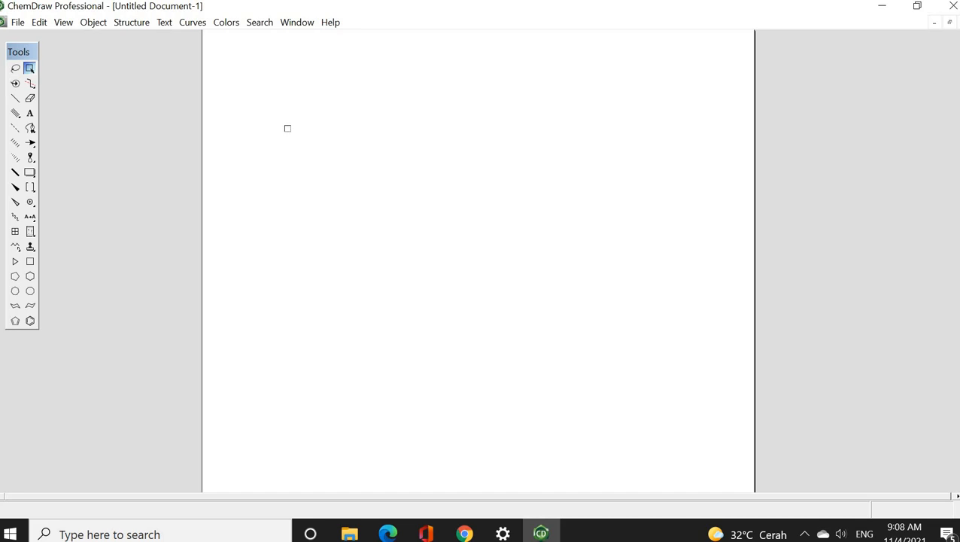
pyautogui.click(21, 28)
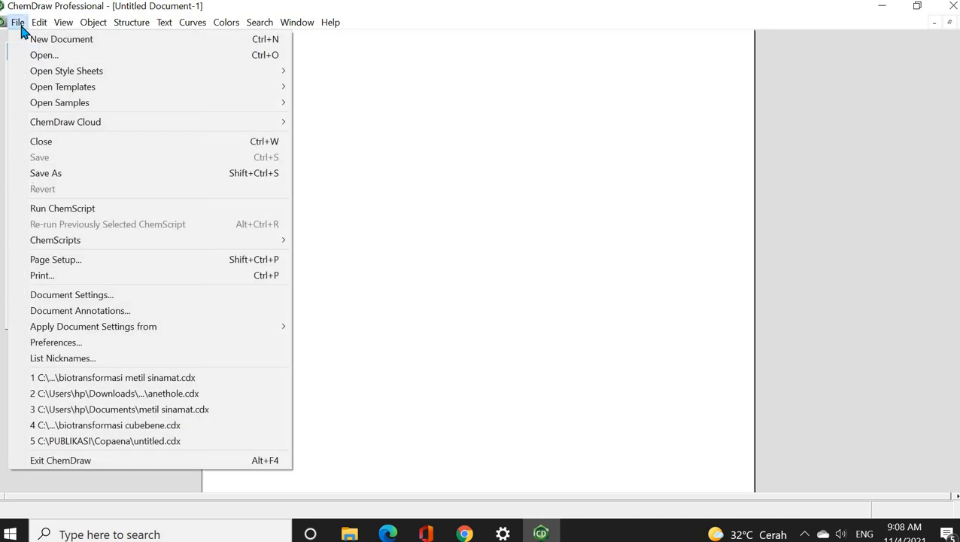
pyautogui.press('Right')
pyautogui.press('Right')
pyautogui.press('Right')
pyautogui.press('Right')
pyautogui.click(475, 146)
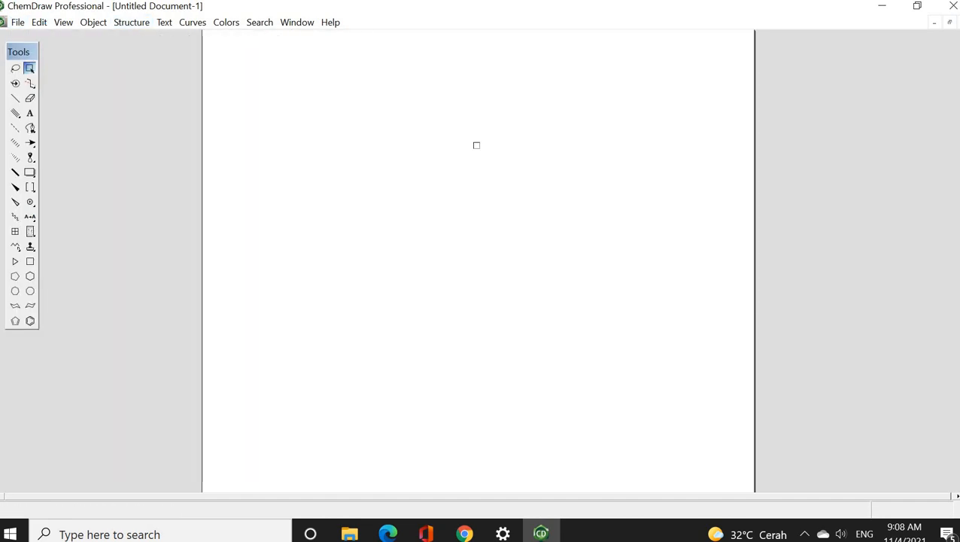
pyautogui.click(30, 306)
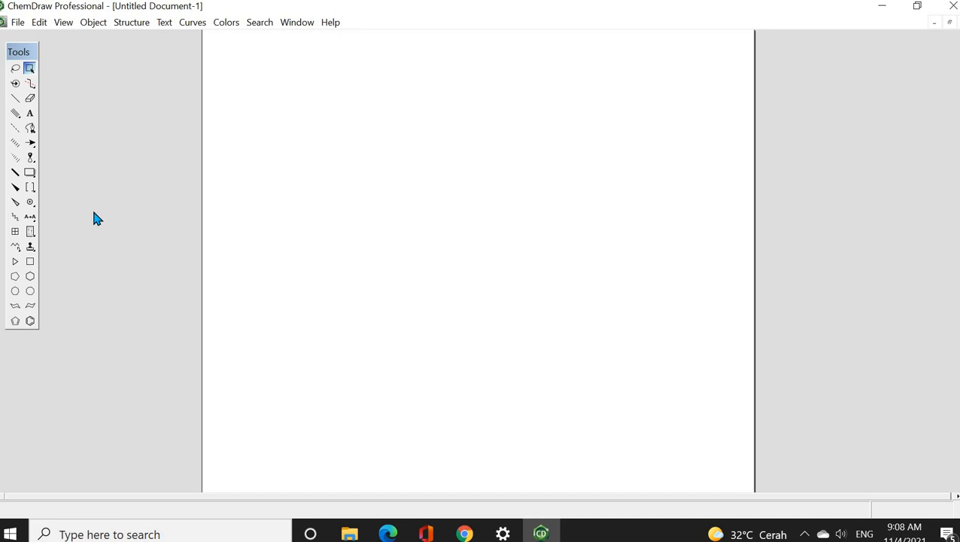
# Place an O atom label in the upper part of the blank page with the Text tool
pyautogui.click(29, 113)
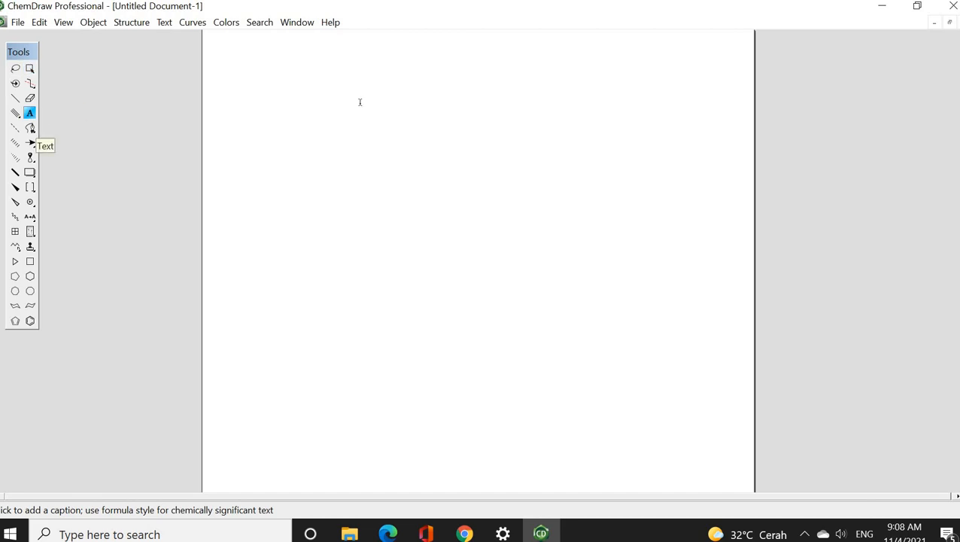
pyautogui.click(398, 106)
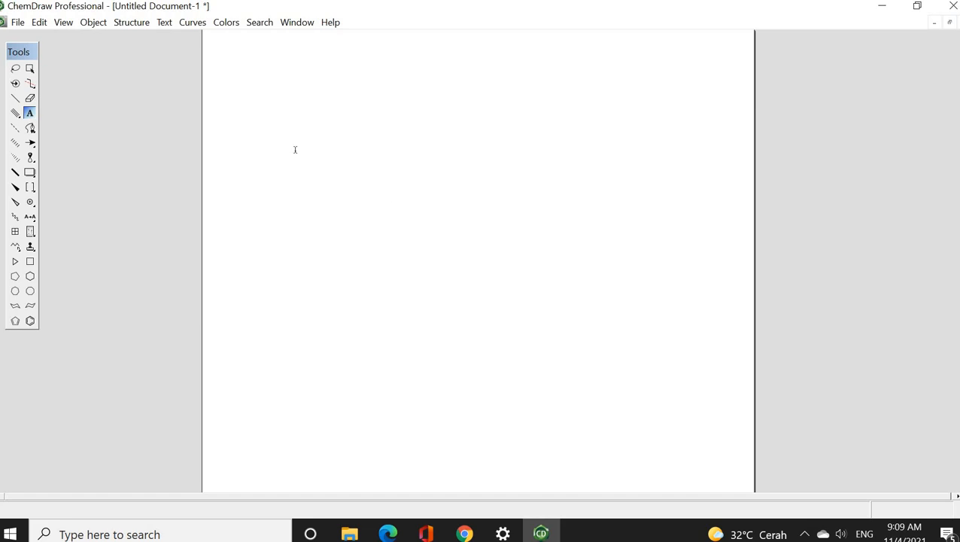
pyautogui.click(357, 141)
pyautogui.write('O')
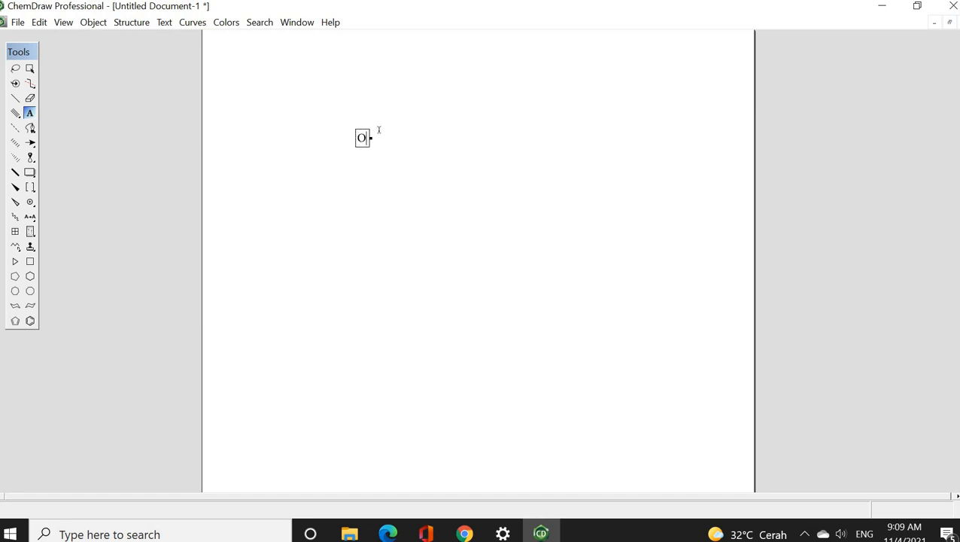
# Add two solid bonds to the O atom, one sloping down to each side
pyautogui.click(16, 100)
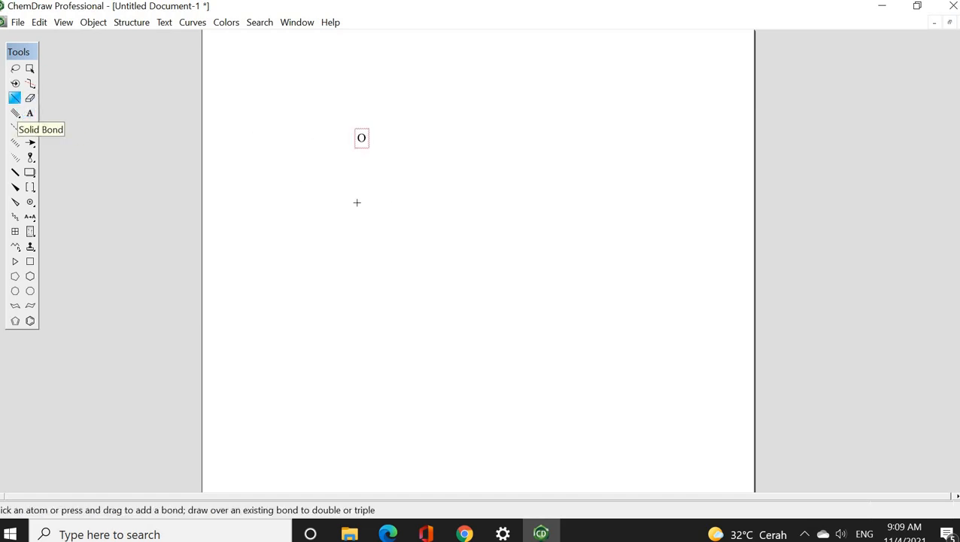
pyautogui.click(359, 138)
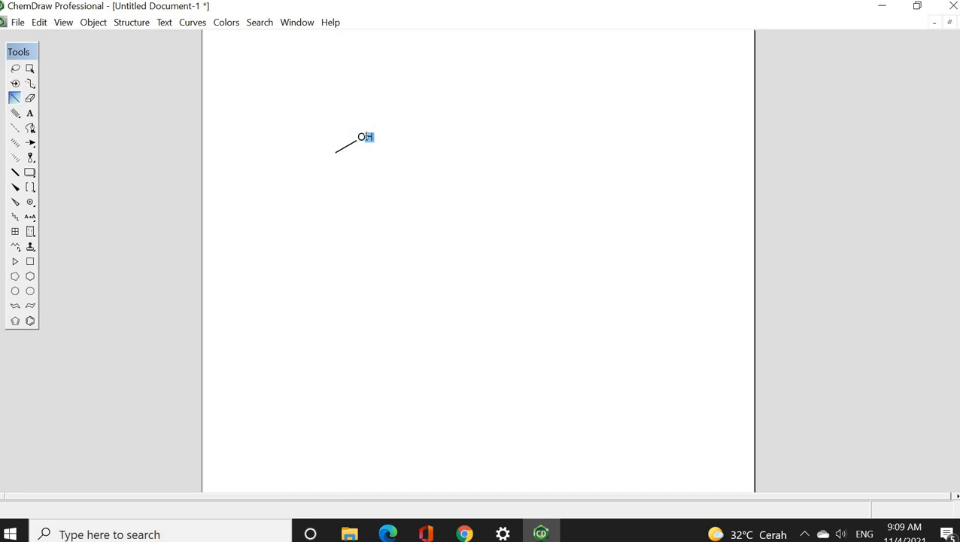
pyautogui.click(361, 138)
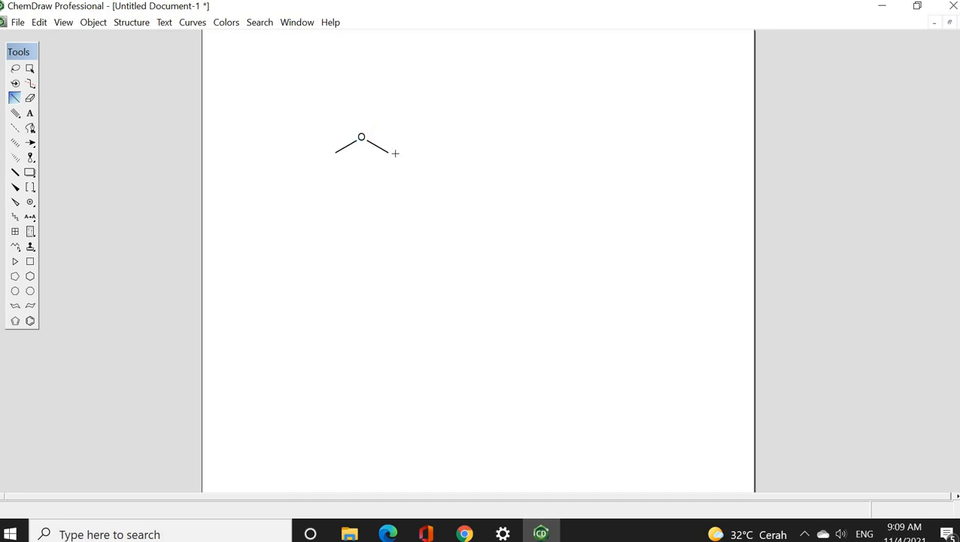
# Label the free ends of both bonds on the O atom with H using the Text tool
pyautogui.click(30, 113)
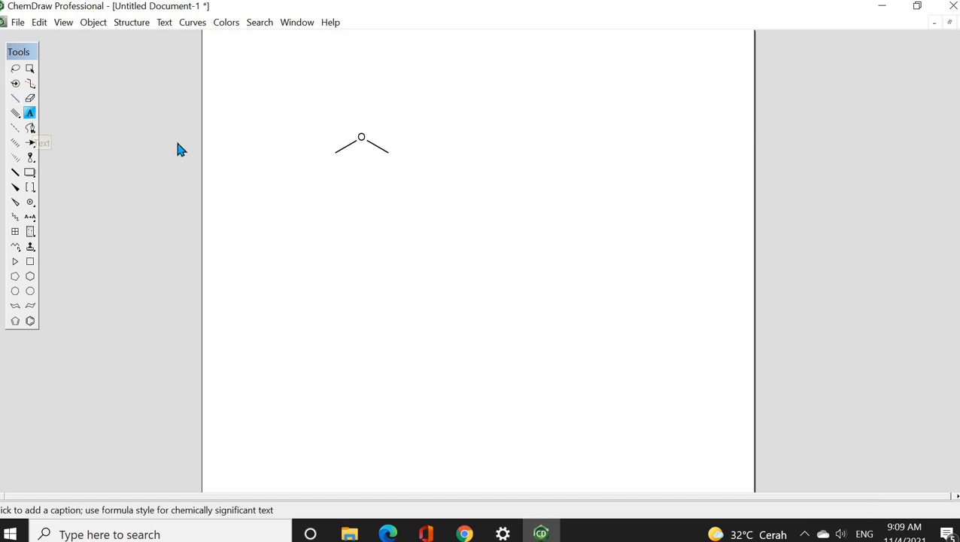
pyautogui.click(335, 153)
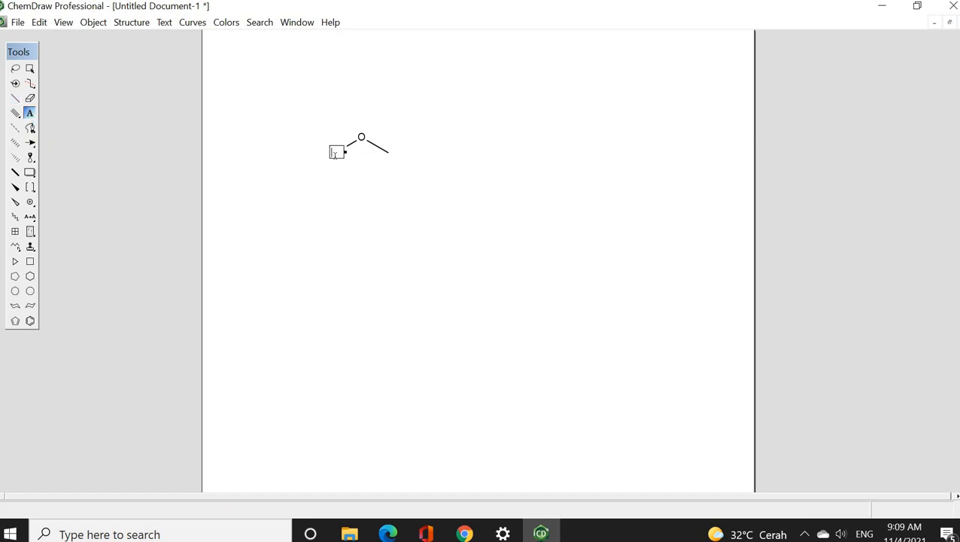
pyautogui.write('H')
pyautogui.click(389, 153)
pyautogui.write('H')
# Select the H–O–H molecule and convert the structure to its name below the drawing
pyautogui.click(30, 70)
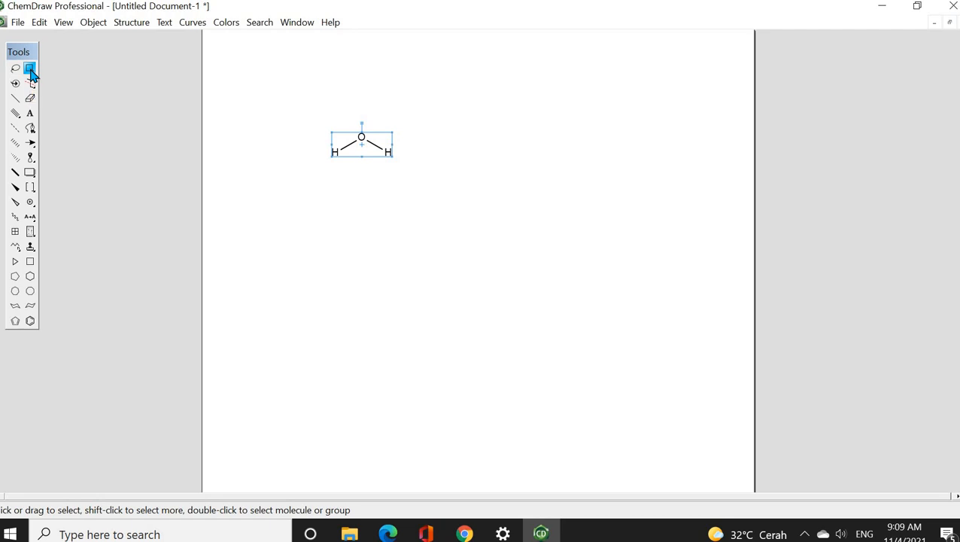
pyautogui.click(140, 30)
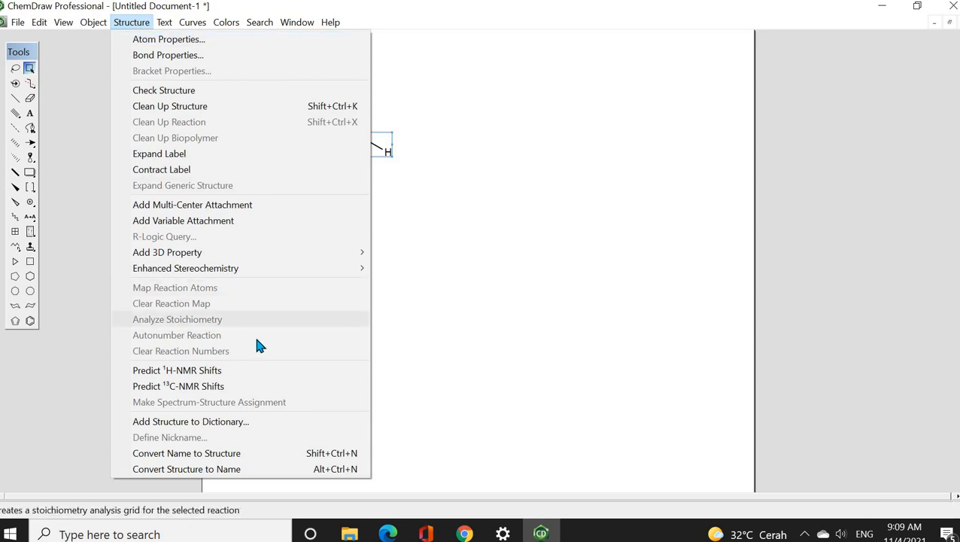
pyautogui.click(274, 469)
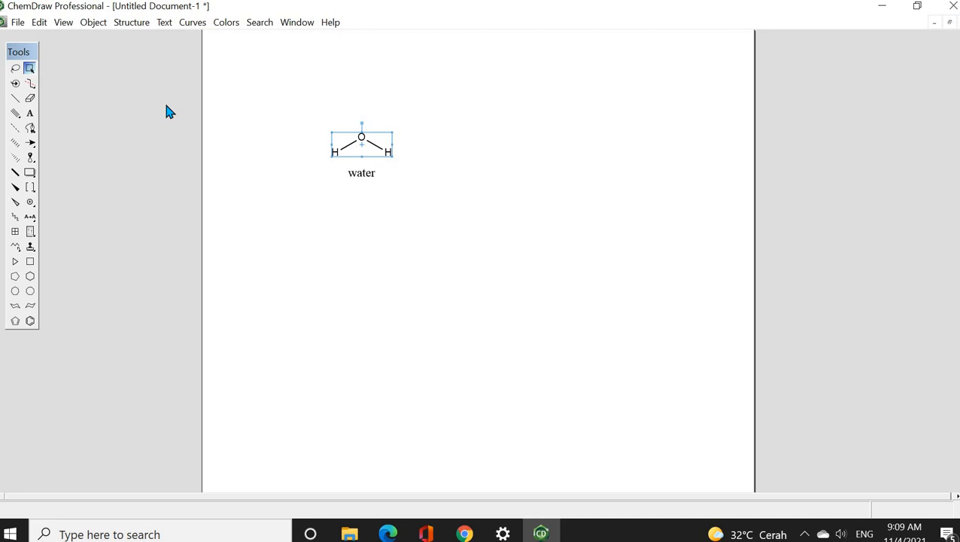
# Insert the structure named toluene from its name, with the name pasted below the structure
pyautogui.click(141, 27)
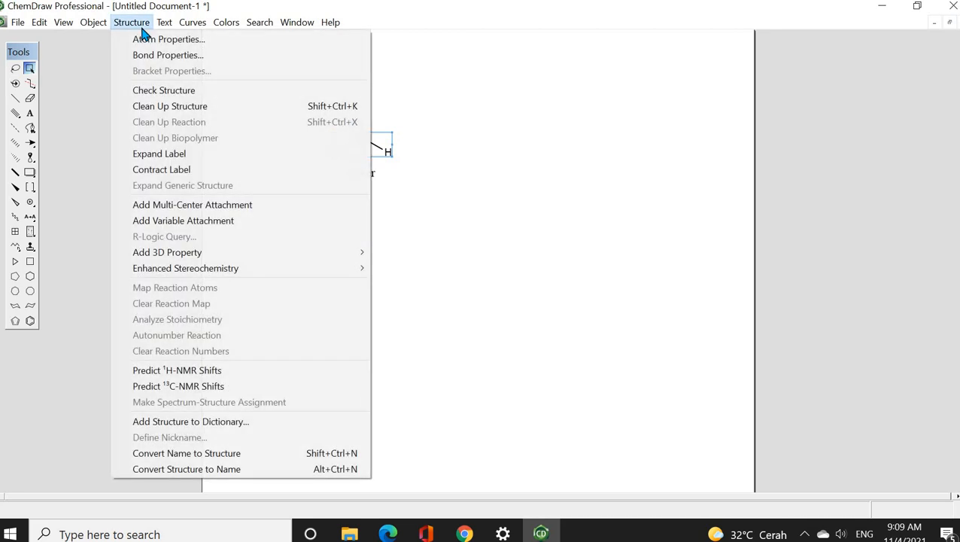
pyautogui.click(235, 453)
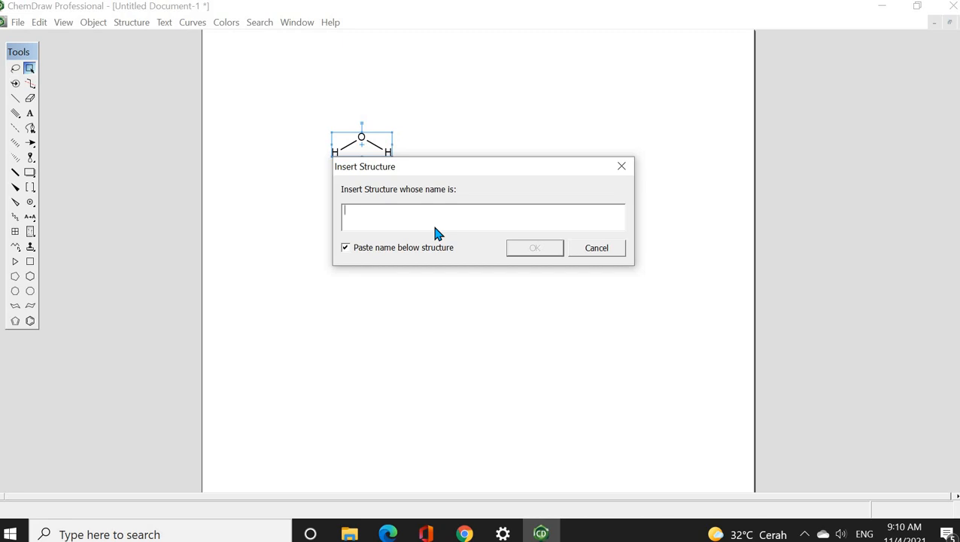
pyautogui.write('toluene')
pyautogui.click(555, 248)
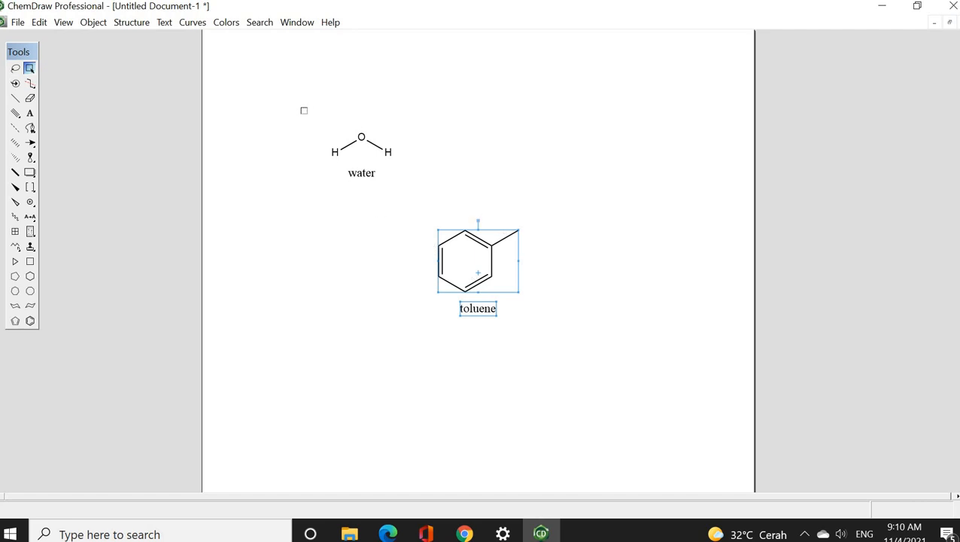
# Generate a 3D model of the water structure and place it beside the water drawing
pyautogui.moveTo(312, 115); pyautogui.dragTo(404, 165)
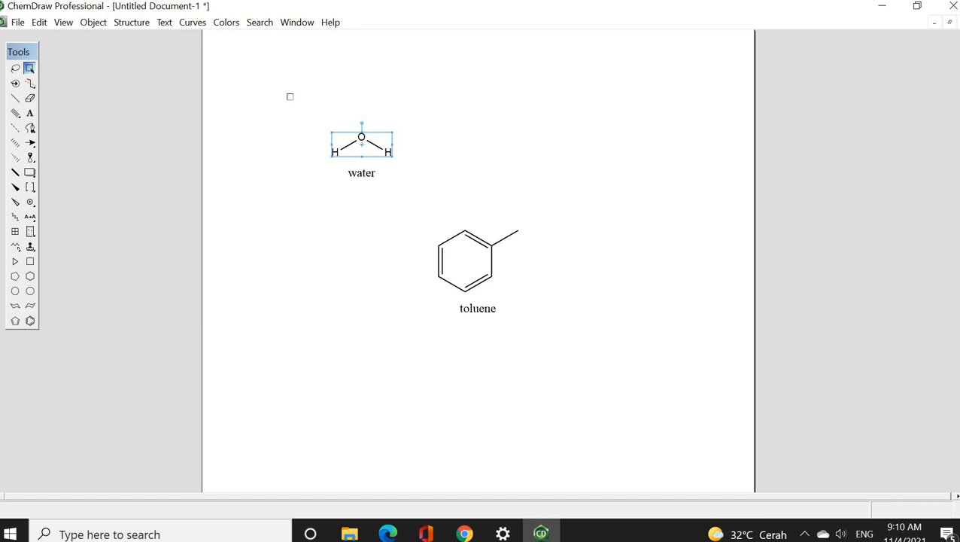
pyautogui.click(43, 29)
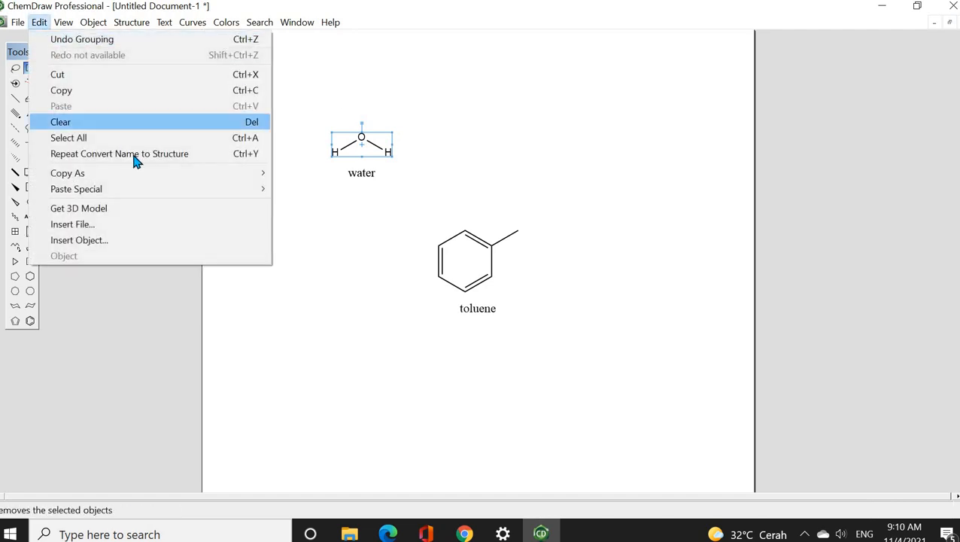
pyautogui.click(127, 210)
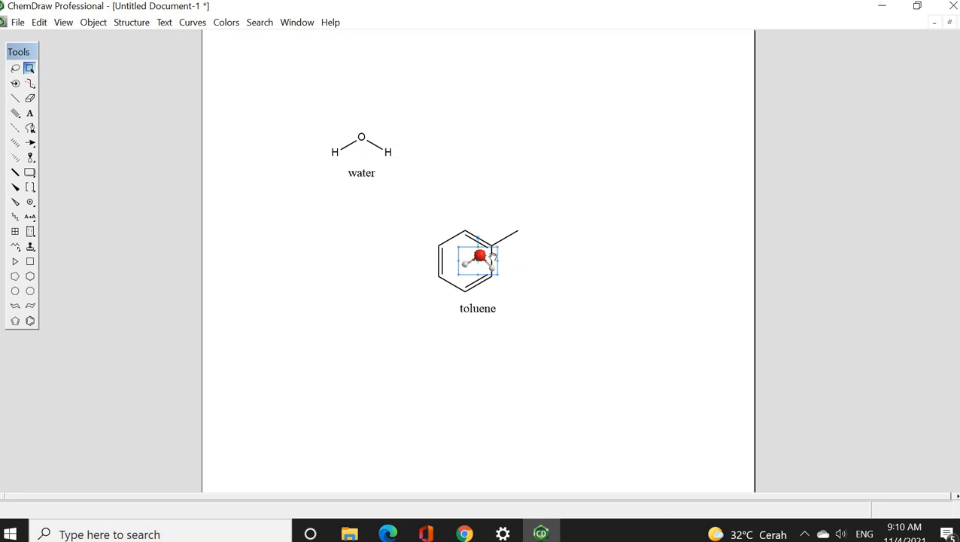
pyautogui.moveTo(493, 254)
pyautogui.mouseDown()
pyautogui.moveTo(486, 163)
pyautogui.moveTo(461, 134)
pyautogui.mouseUp()
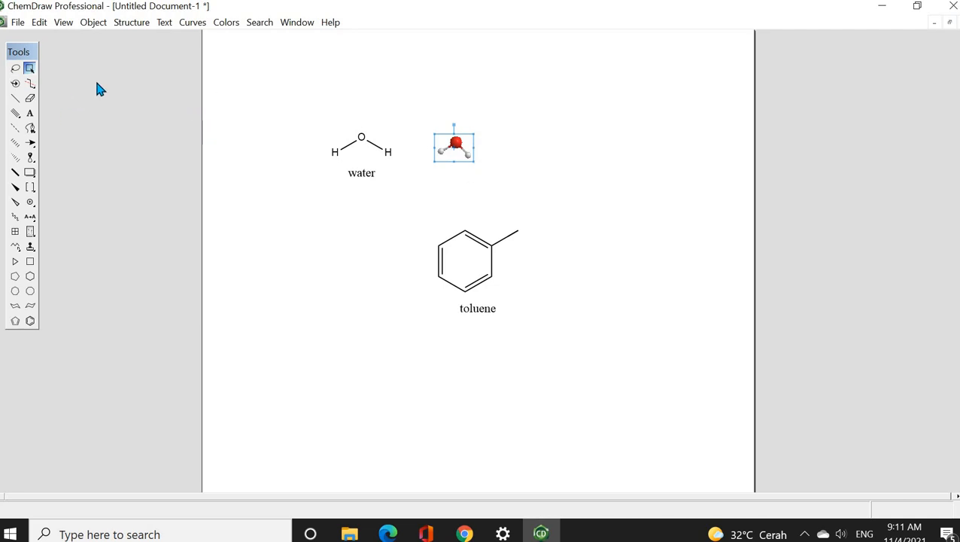
# Open the embedded water model for editing in Chem3D and change its background color to black
pyautogui.click(47, 29)
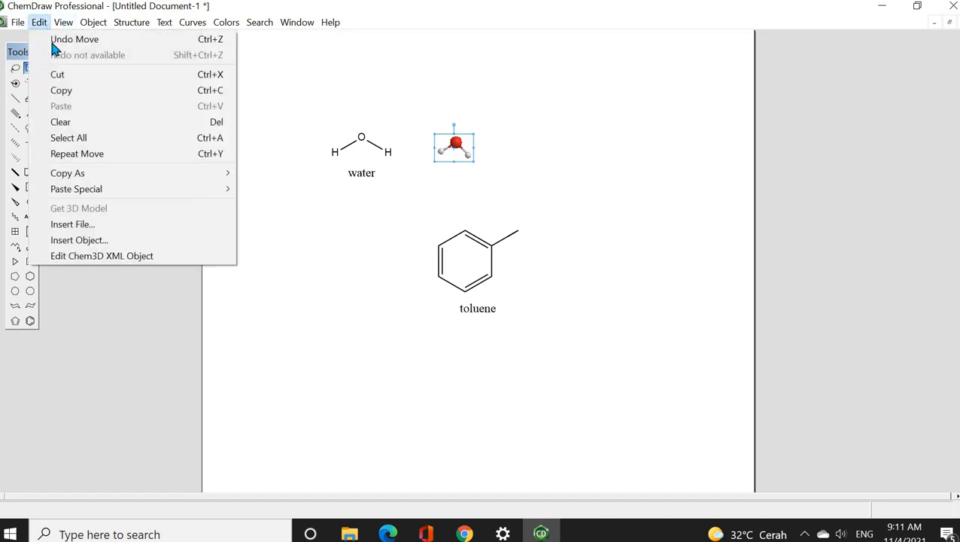
pyautogui.click(103, 257)
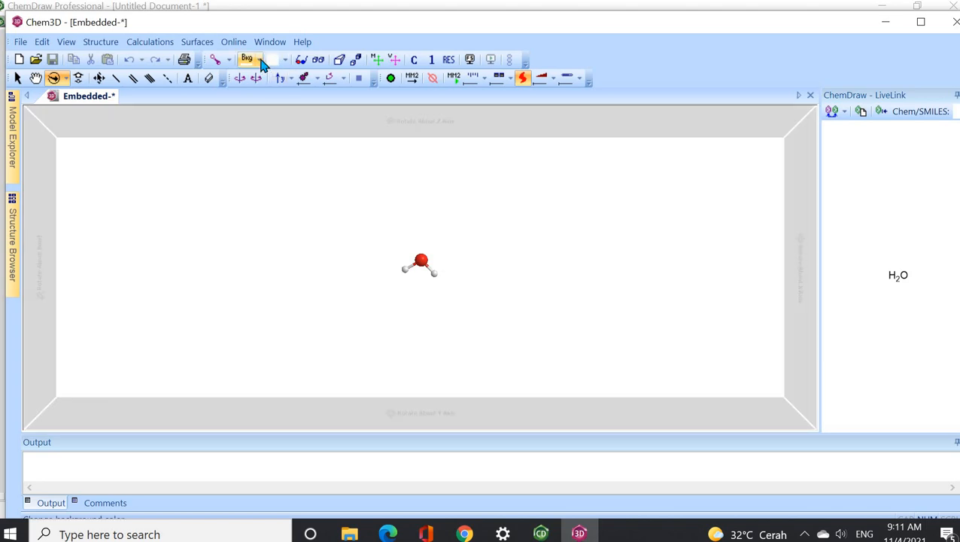
pyautogui.click(259, 60)
pyautogui.click(246, 82)
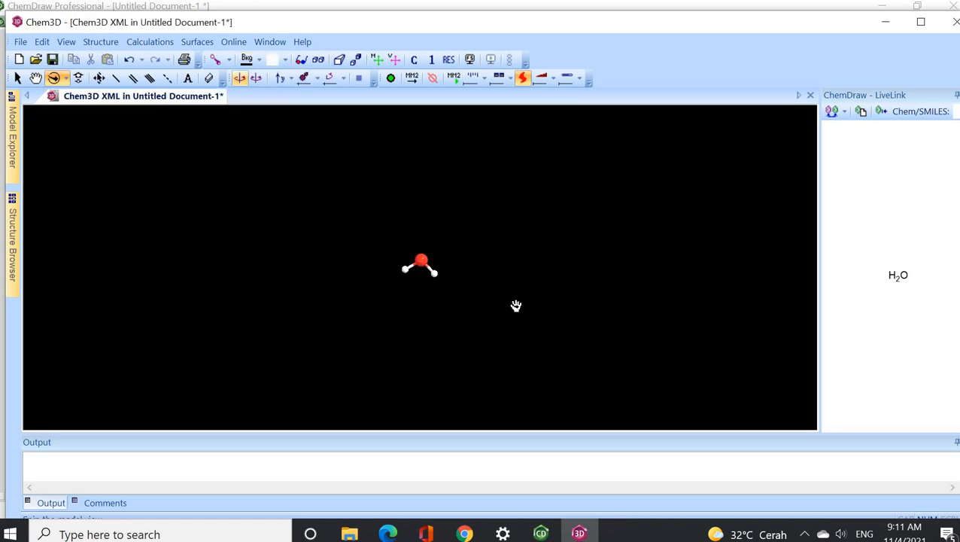
# Run an MM2 Minimize Energy job on the water model with the default settings and inspect the model from another angle
pyautogui.moveTo(427, 268); pyautogui.dragTo(488, 275)
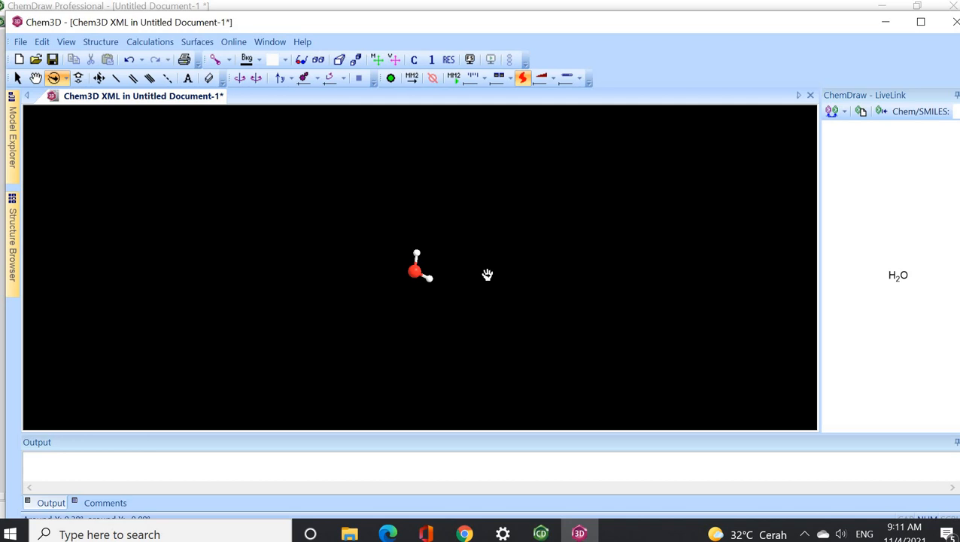
pyautogui.click(151, 42)
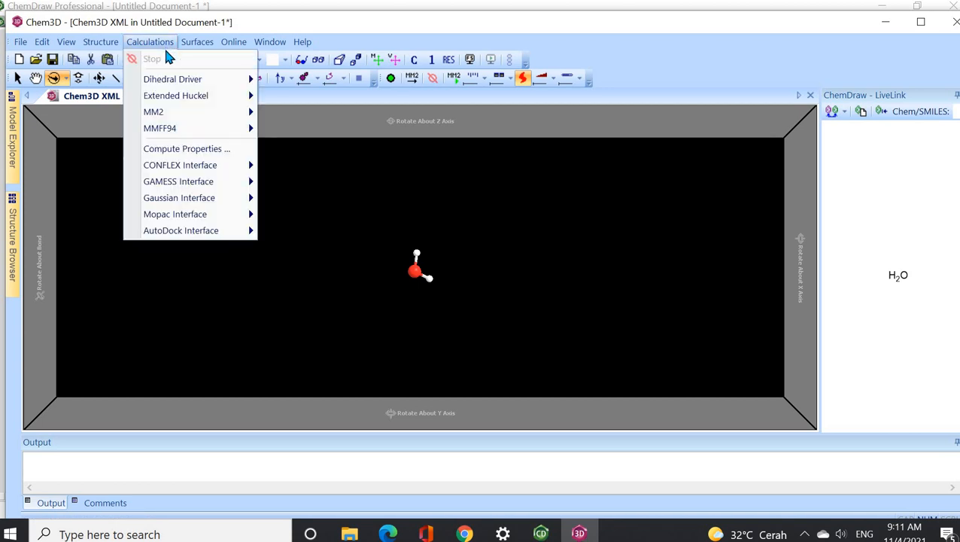
pyautogui.moveTo(194, 120)
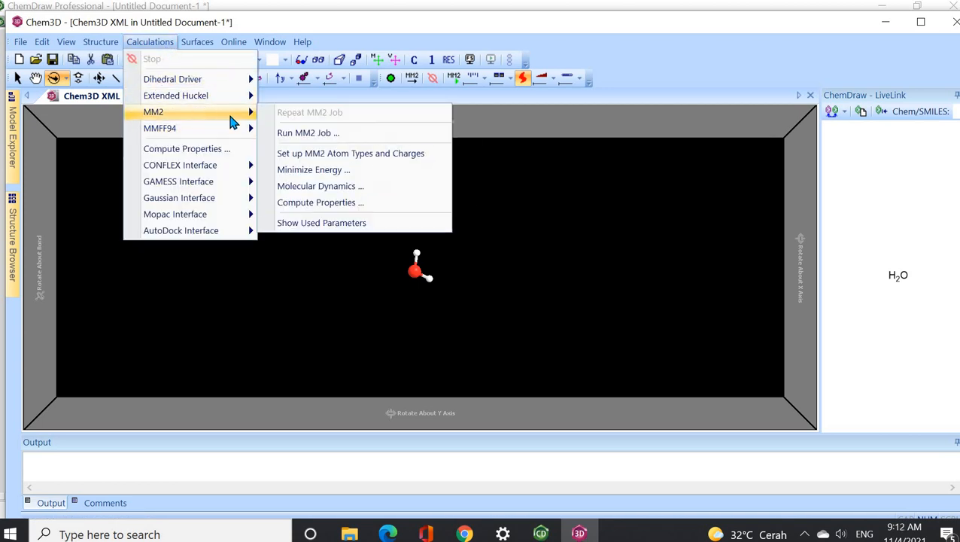
pyautogui.click(303, 171)
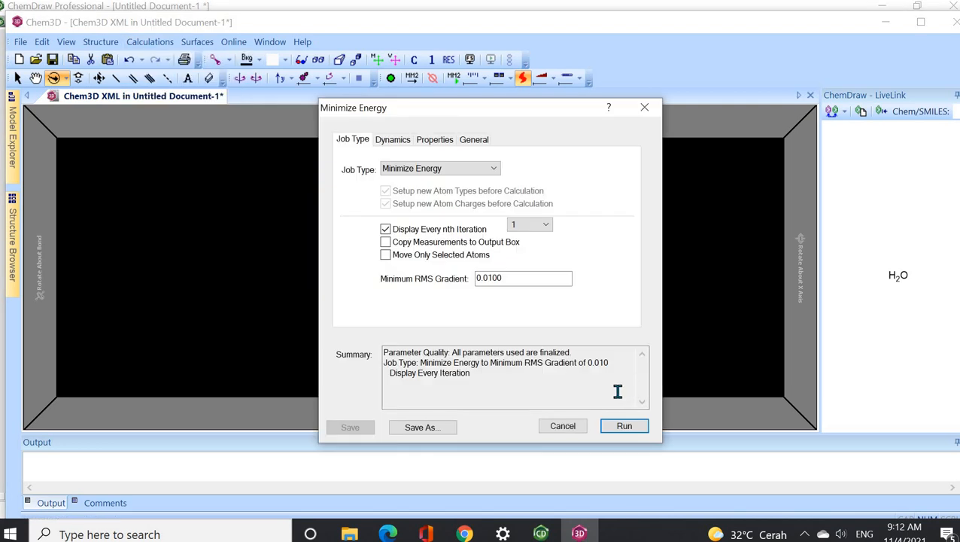
pyautogui.click(621, 425)
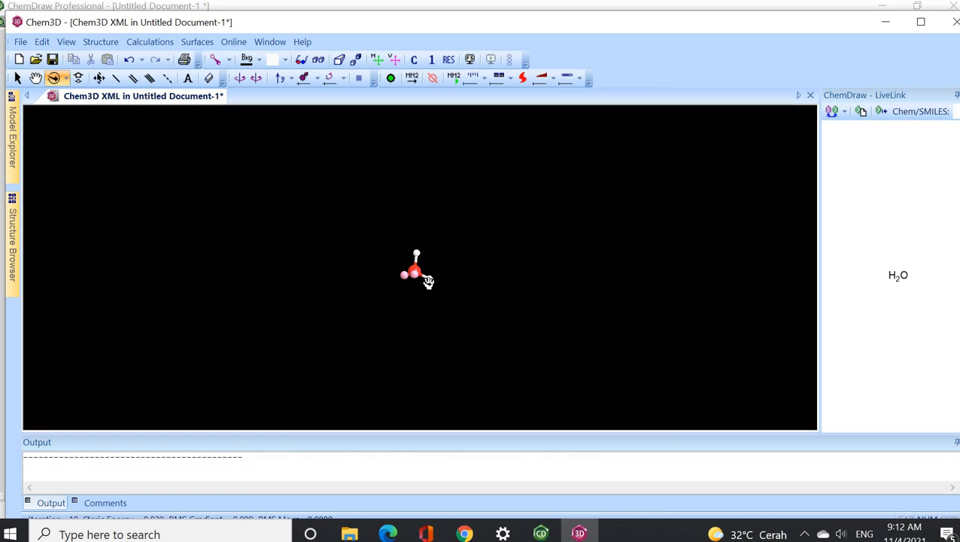
pyautogui.moveTo(398, 288); pyautogui.dragTo(285, 359)
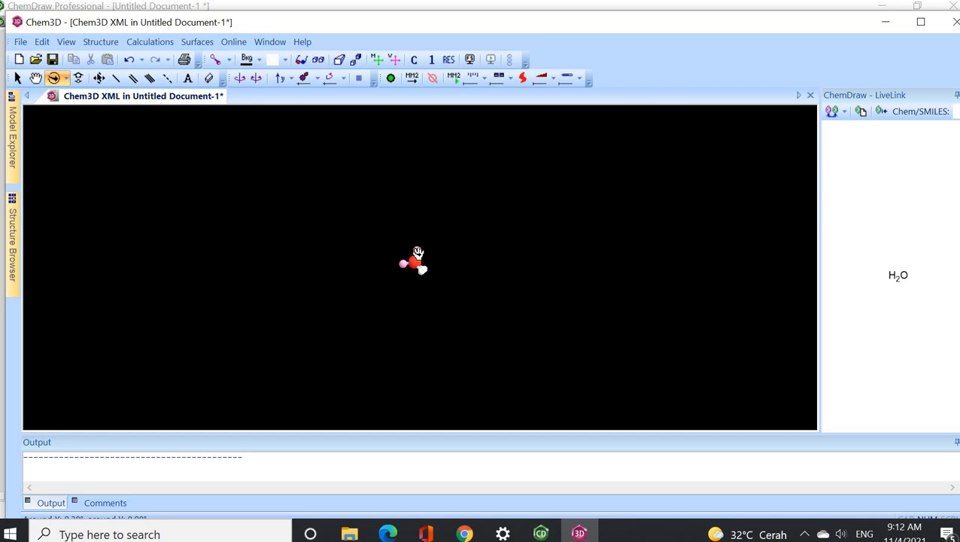
pyautogui.moveTo(419, 252)
# Generate all bond length measurements for the water model and widen the Measurement table to show its columns
pyautogui.click(110, 44)
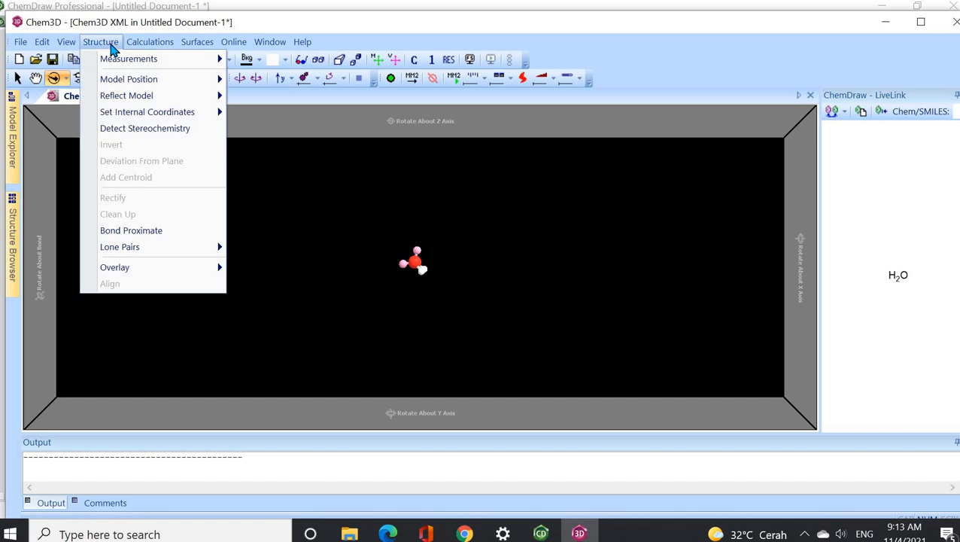
pyautogui.moveTo(128, 60)
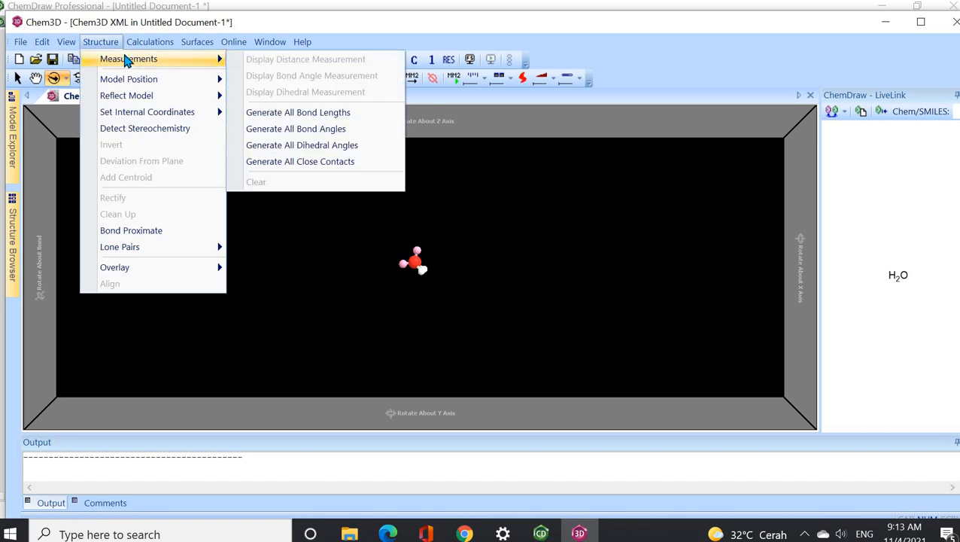
pyautogui.click(273, 115)
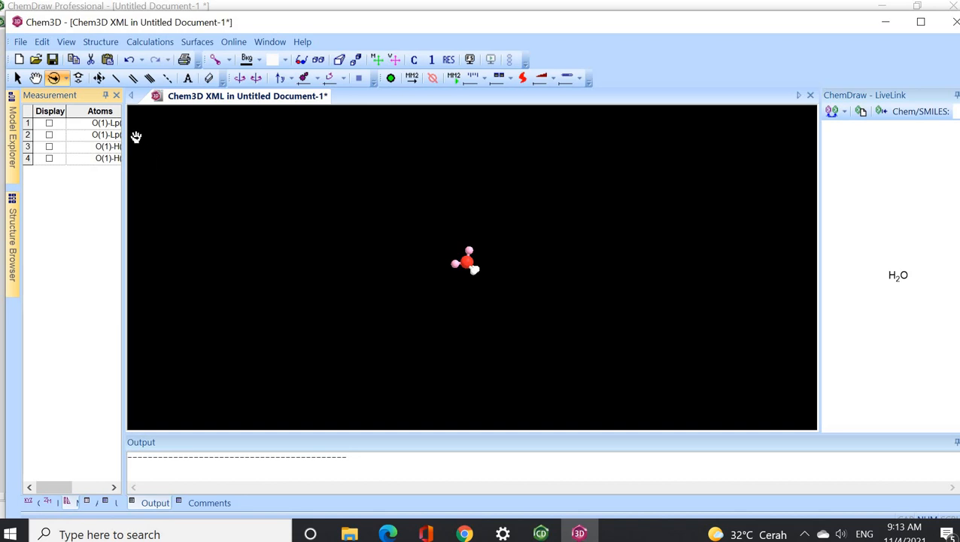
pyautogui.moveTo(123, 137); pyautogui.dragTo(297, 152)
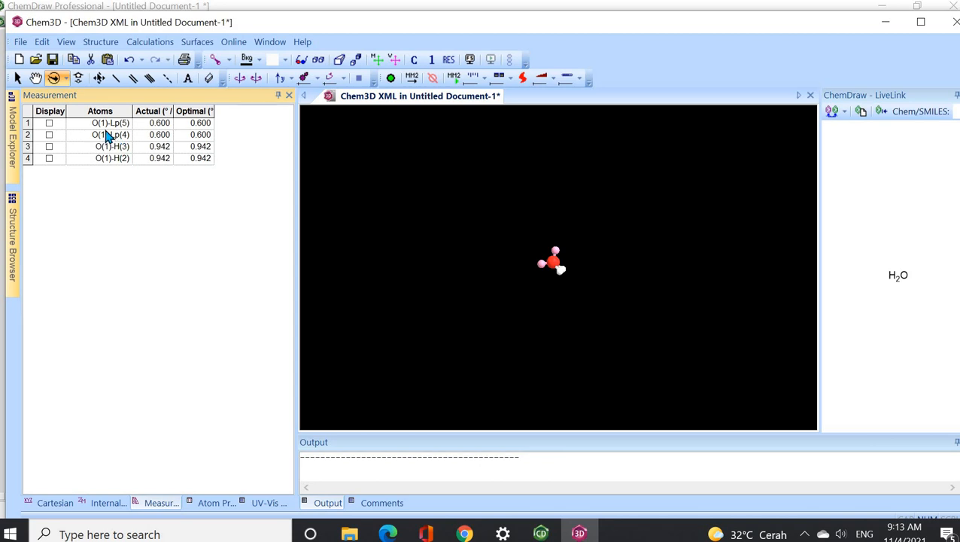
# Switch the display of the O(1)-Lp(5) and O(1)-Lp(4) lengths on and off, and save the model
pyautogui.click(49, 124)
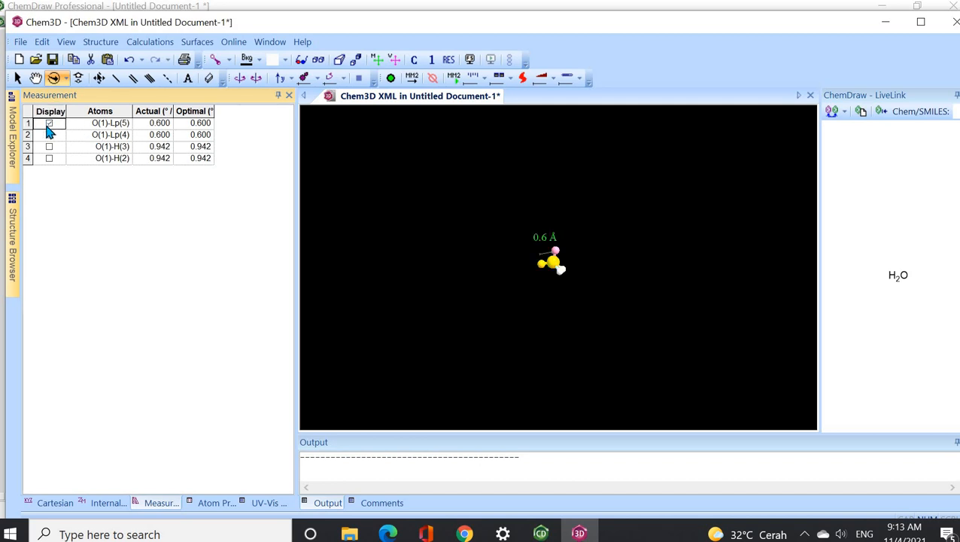
pyautogui.moveTo(555, 256)
pyautogui.click(49, 136)
pyautogui.click(49, 123)
pyautogui.click(50, 136)
pyautogui.click(52, 149)
pyautogui.hotkey('ctrl', 's')
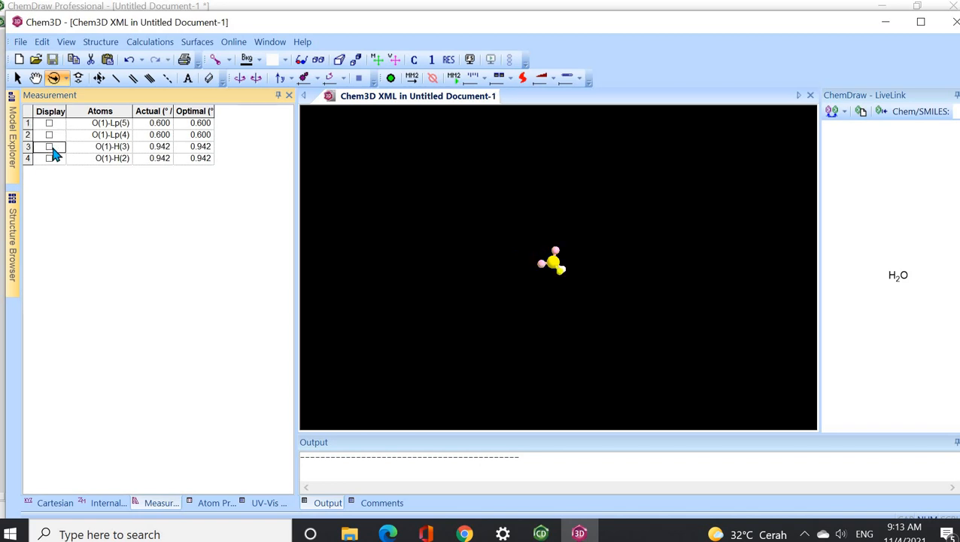
# Switch the display of the O(1)-H(3) and O(1)-H(2) bond lengths on and off in the model
pyautogui.click(52, 150)
pyautogui.click(49, 159)
pyautogui.click(49, 146)
pyautogui.click(49, 158)
# Switch back to ChemDraw, generate a 3D model of the toluene structure and place it in the page's upper area beside the water model
pyautogui.click(541, 532)
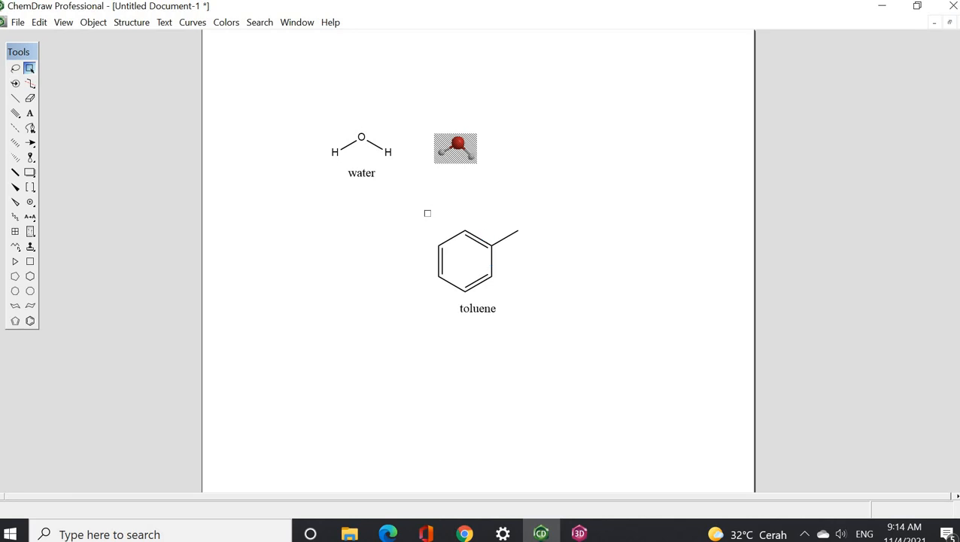
pyautogui.moveTo(415, 211); pyautogui.dragTo(525, 302)
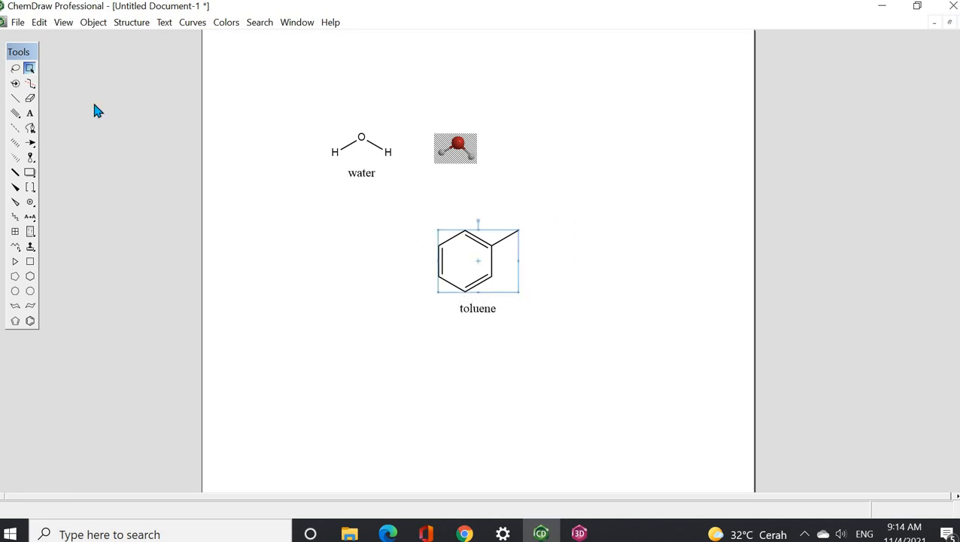
pyautogui.click(44, 28)
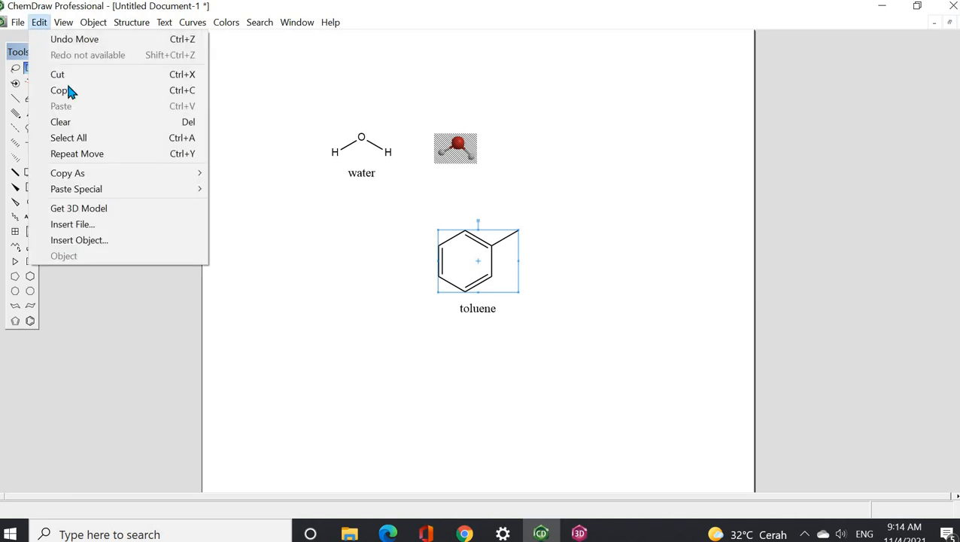
pyautogui.click(108, 208)
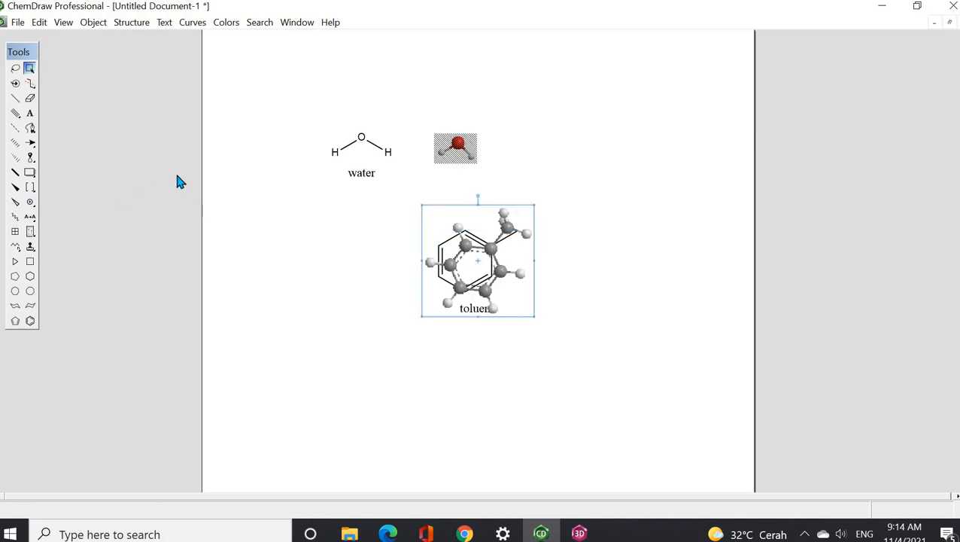
pyautogui.moveTo(497, 220); pyautogui.dragTo(603, 117)
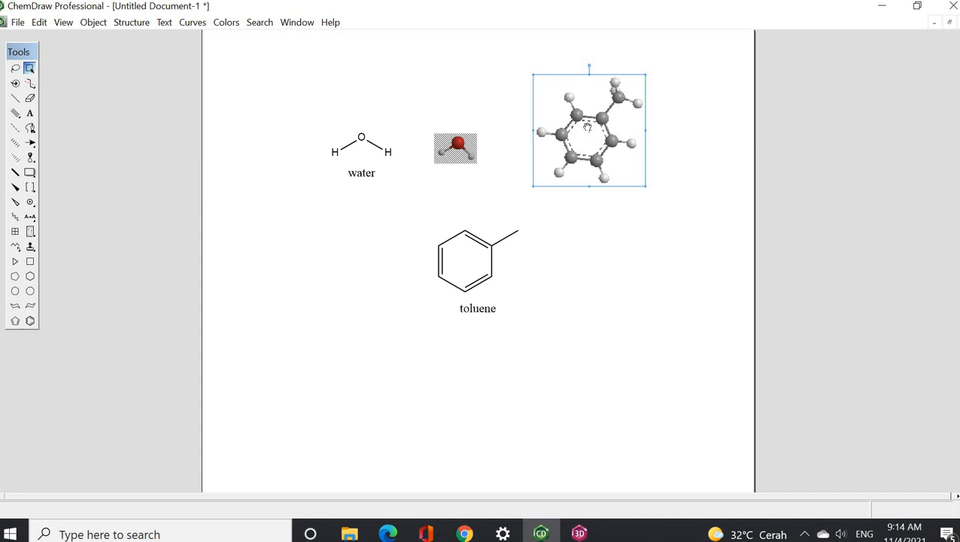
pyautogui.click(139, 25)
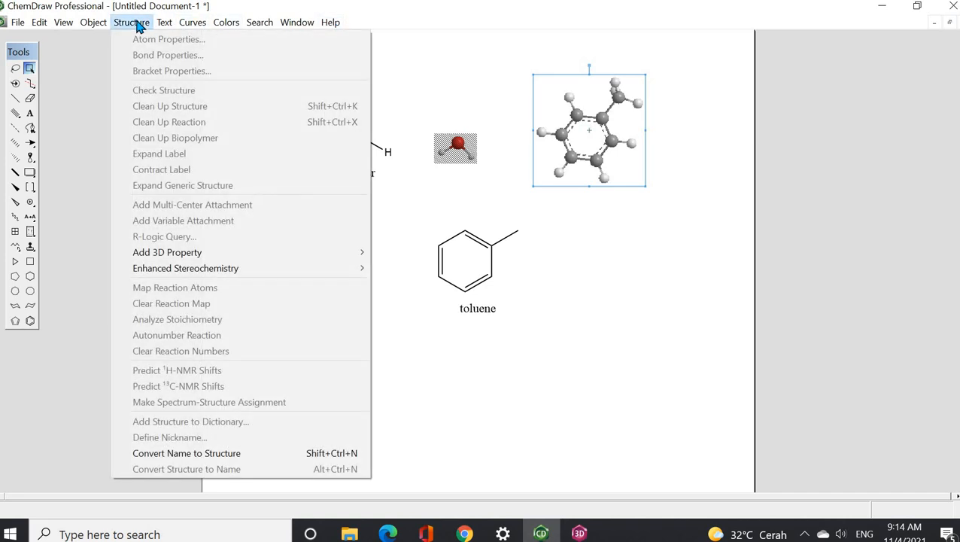
pyautogui.moveTo(339, 258)
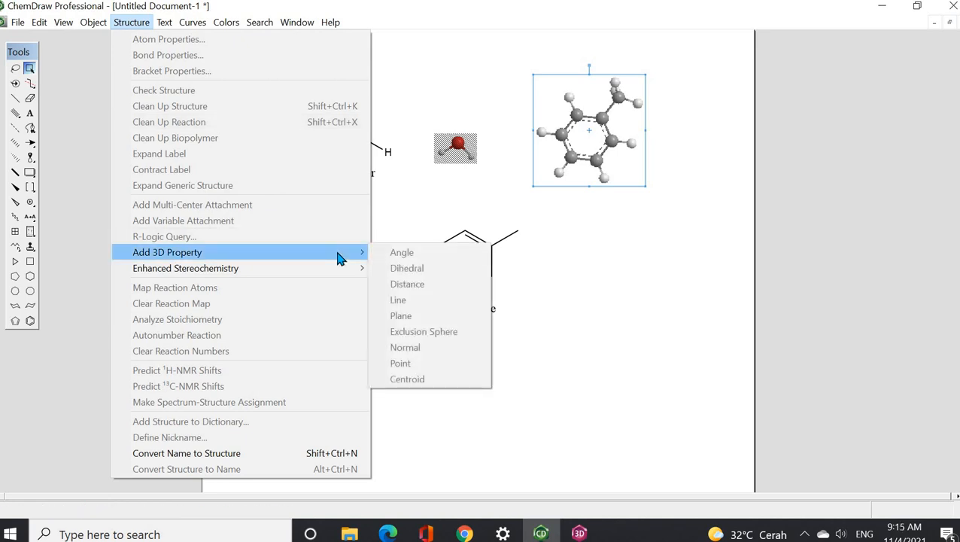
pyautogui.moveTo(93, 25)
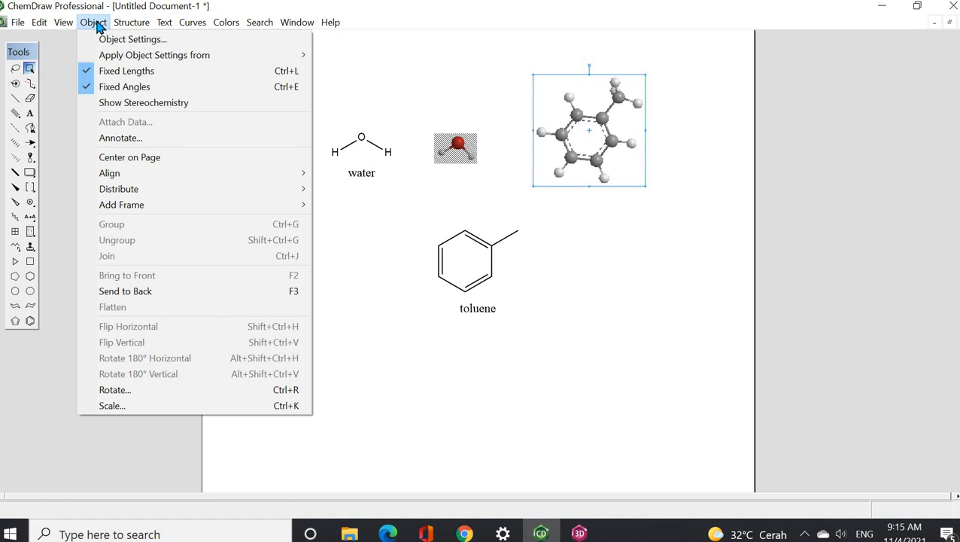
pyautogui.moveTo(162, 27)
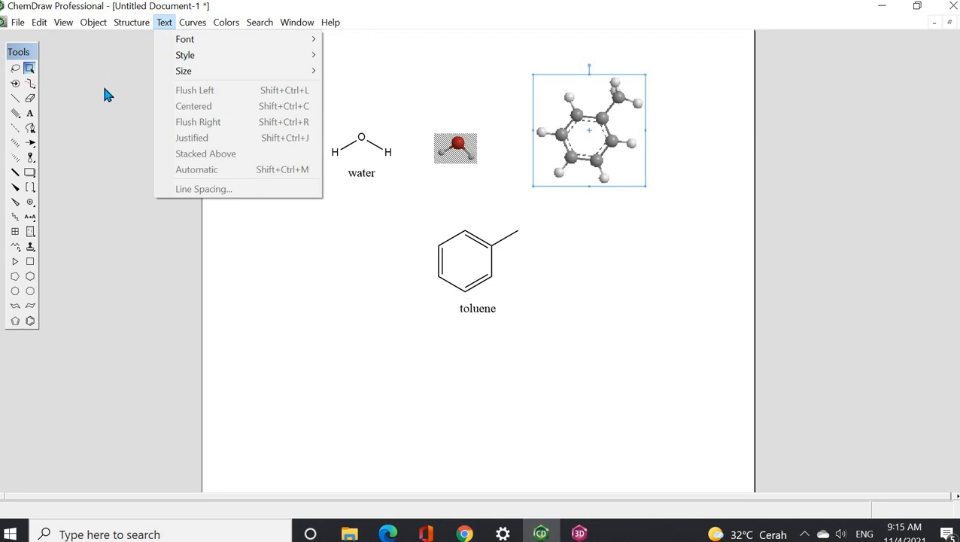
pyautogui.click(111, 125)
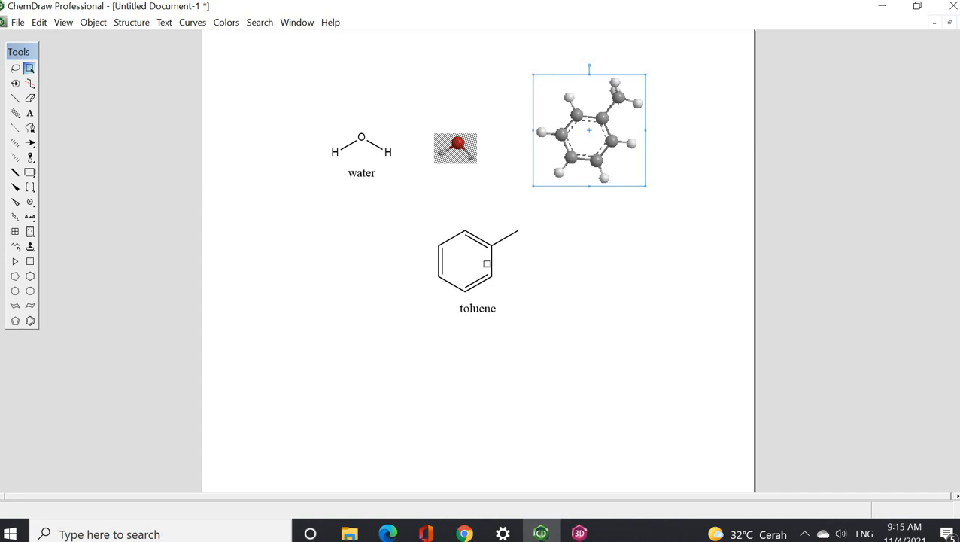
# Select the toluene ring structure without its name label and copy it
pyautogui.moveTo(401, 216); pyautogui.dragTo(529, 301)
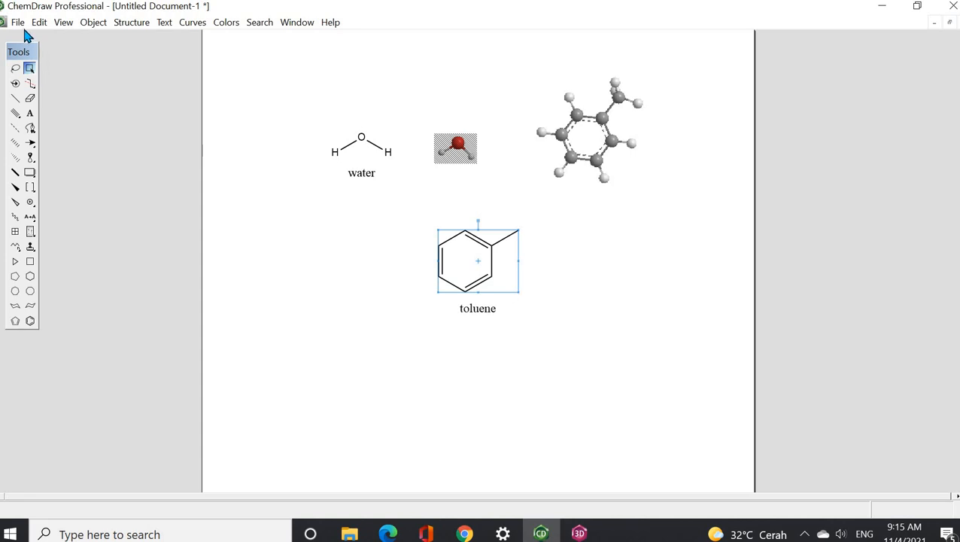
pyautogui.rightClick(474, 271)
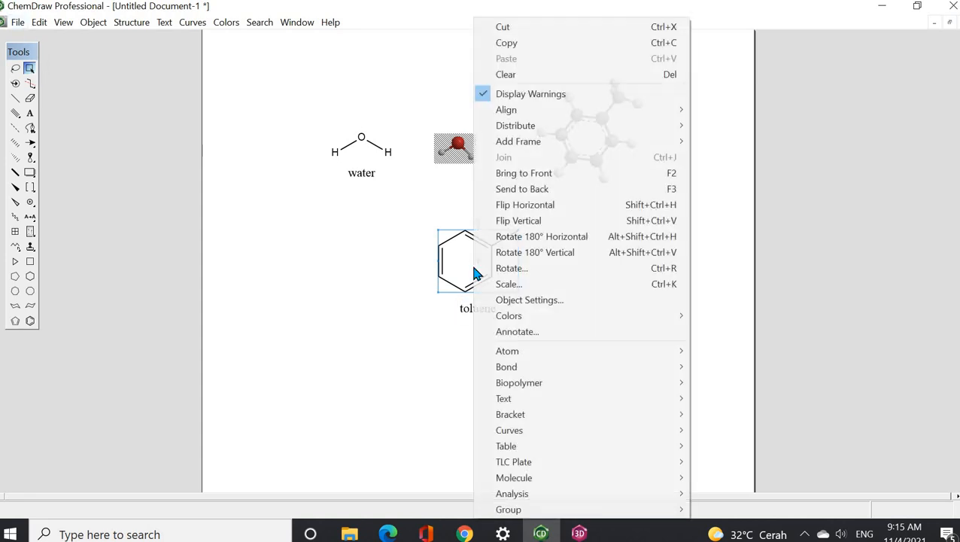
pyautogui.click(518, 43)
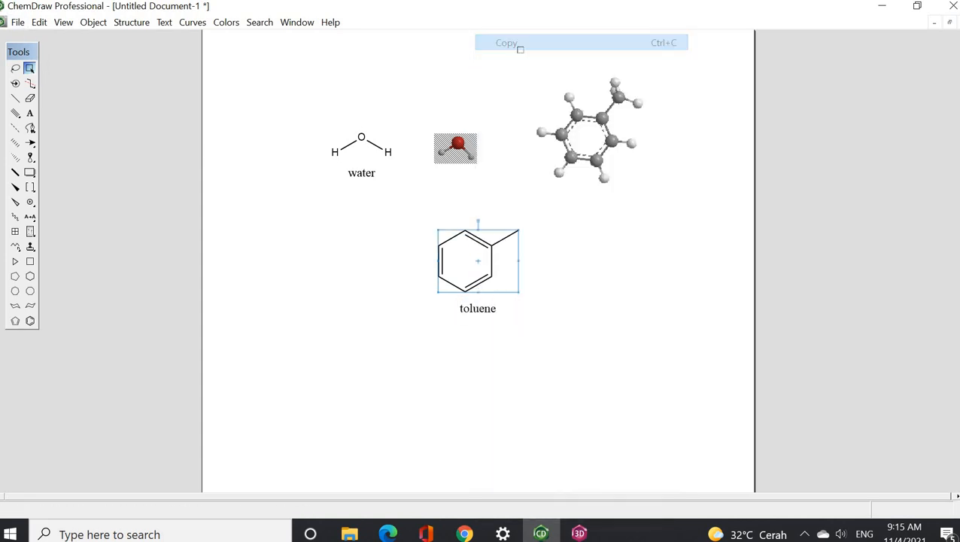
# Search for "word" on the computer, launch Word maximized and create a blank document
pyautogui.click(243, 534)
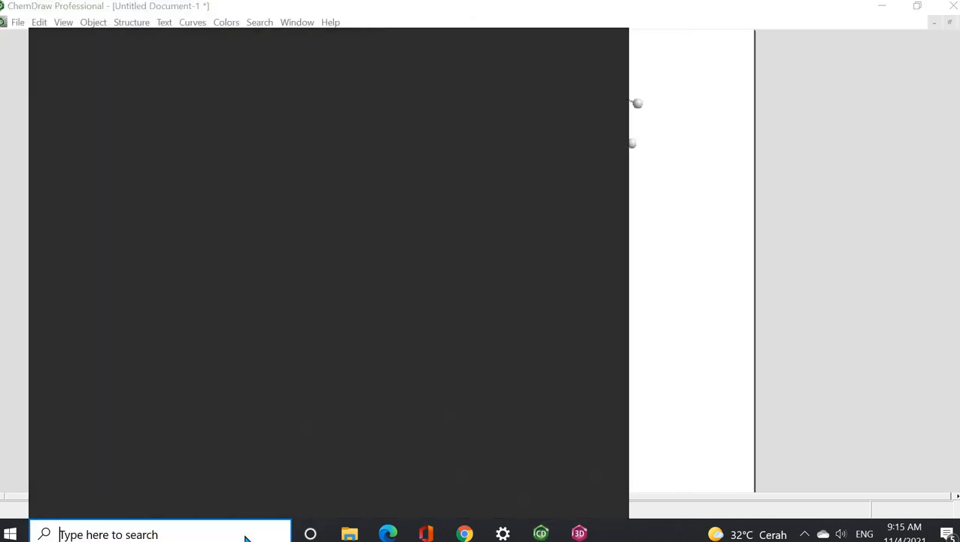
pyautogui.write('word')
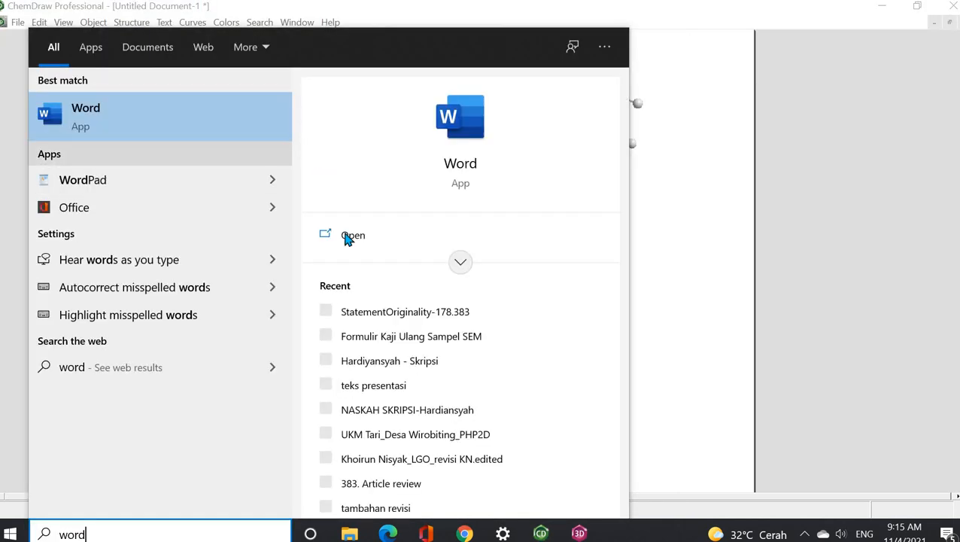
pyautogui.click(350, 235)
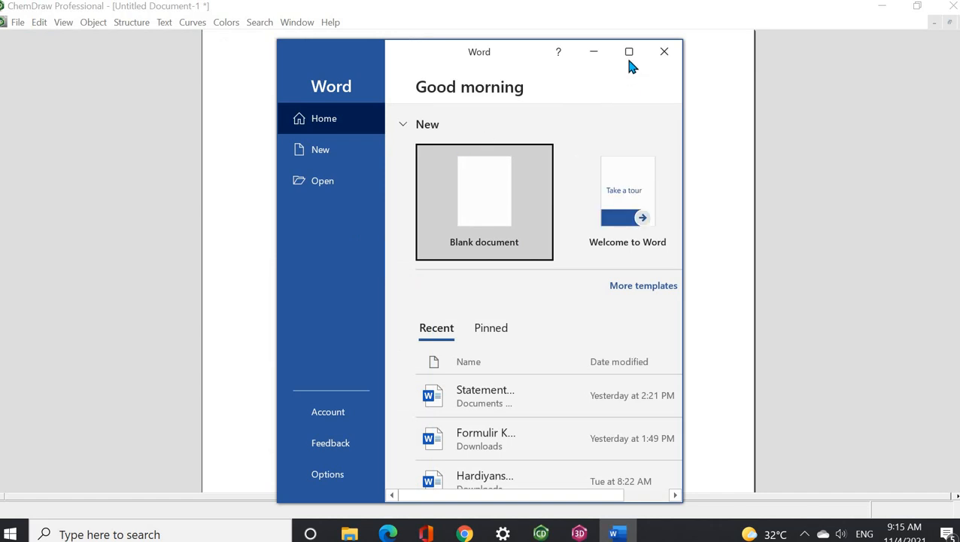
pyautogui.click(629, 52)
pyautogui.click(191, 167)
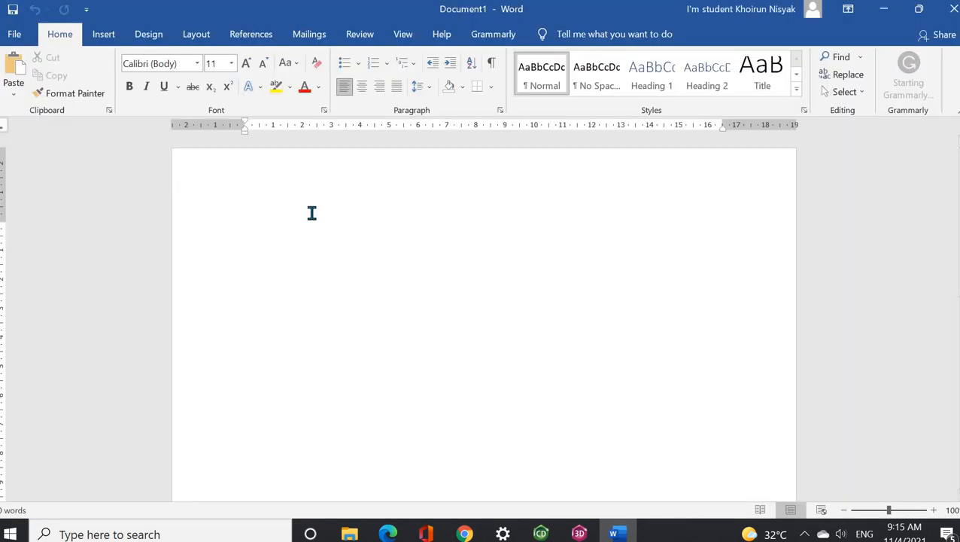
pyautogui.rightClick(250, 225)
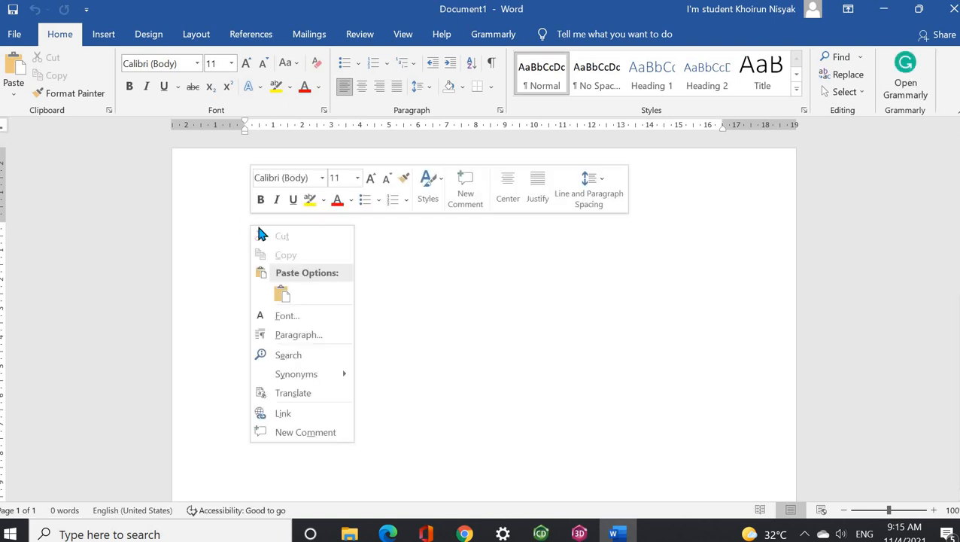
pyautogui.click(283, 294)
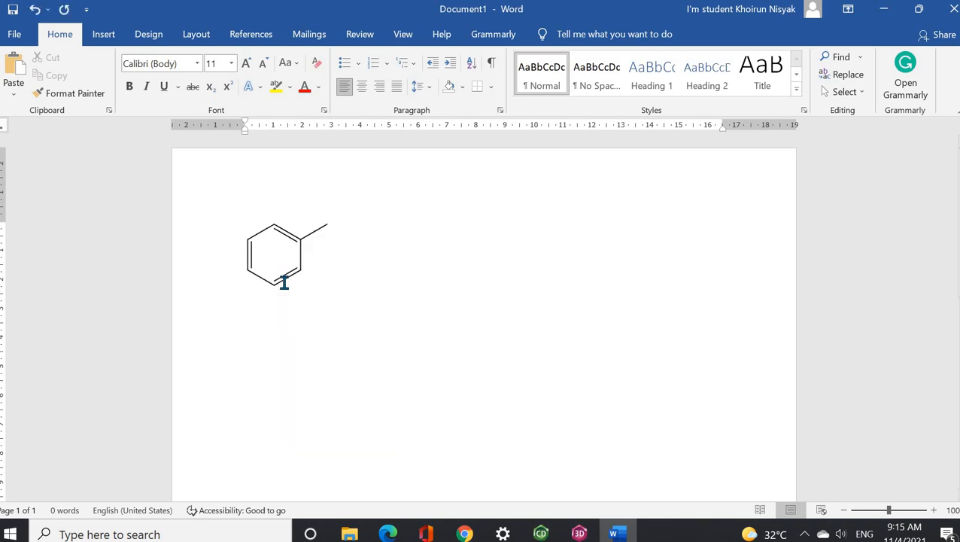
pyautogui.hotkey('ctrl', 'z')
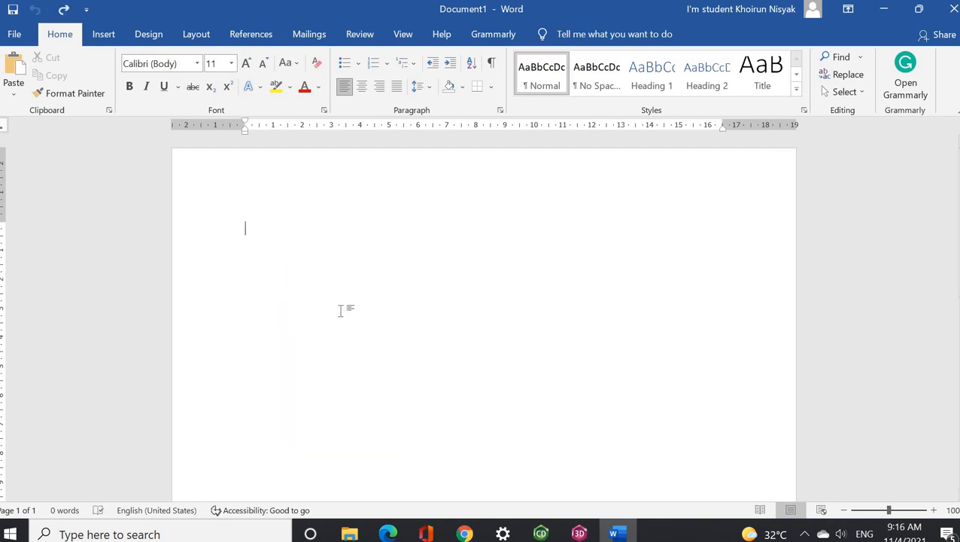
# Paste the copied toluene structure at the start of the blank Word document
pyautogui.rightClick(268, 226)
pyautogui.rightClick(247, 232)
pyautogui.click(276, 296)
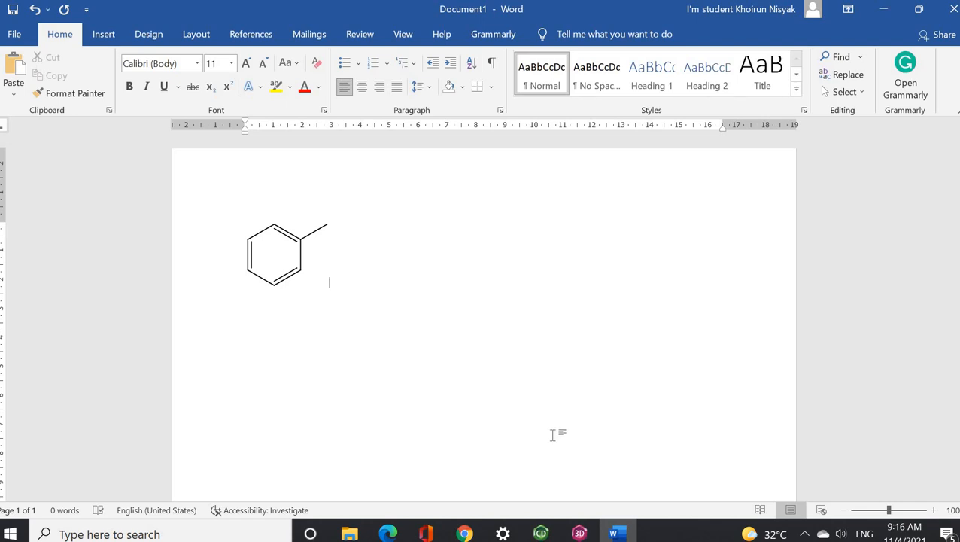
# Switch back to ChemDraw and draw a chain of three solid bonds below the toluene structure, towards the page's left side
pyautogui.click(541, 533)
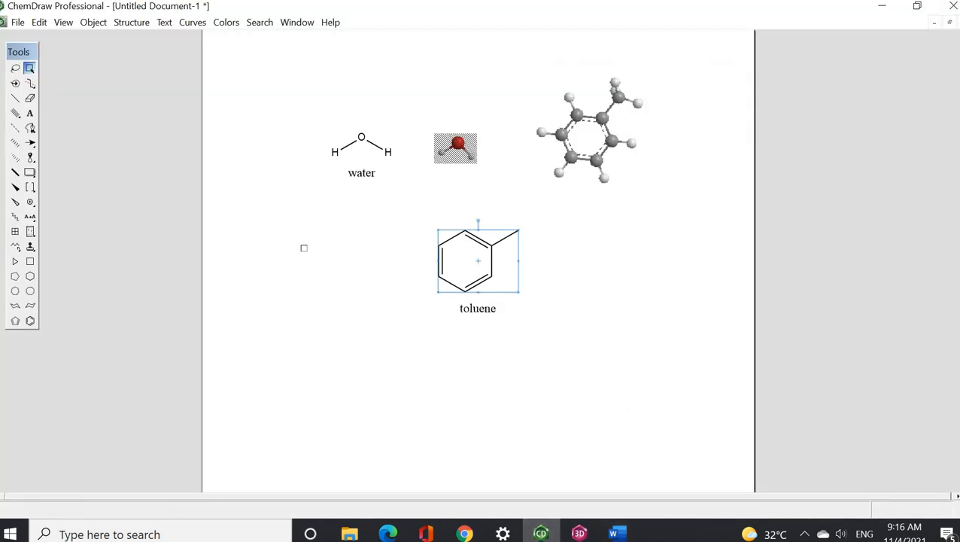
pyautogui.click(289, 229)
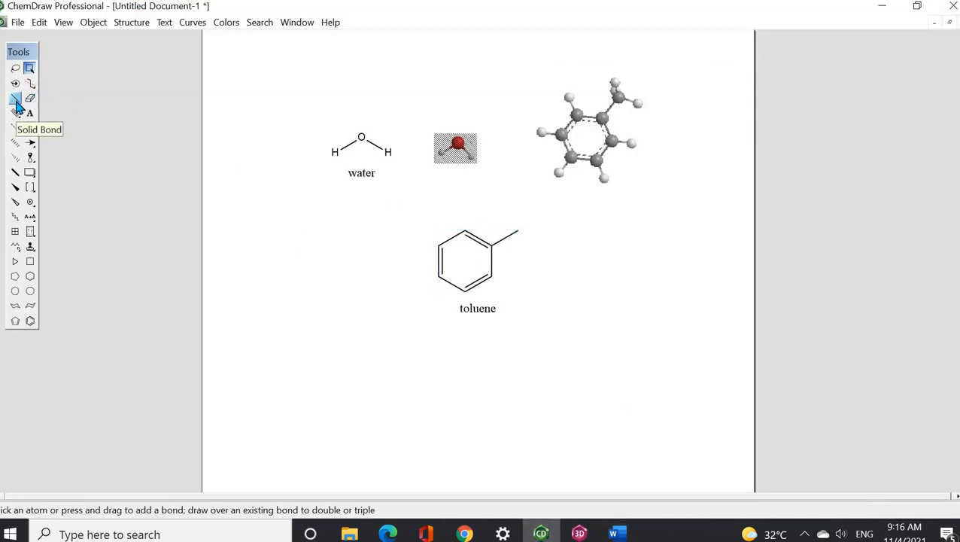
pyautogui.click(16, 104)
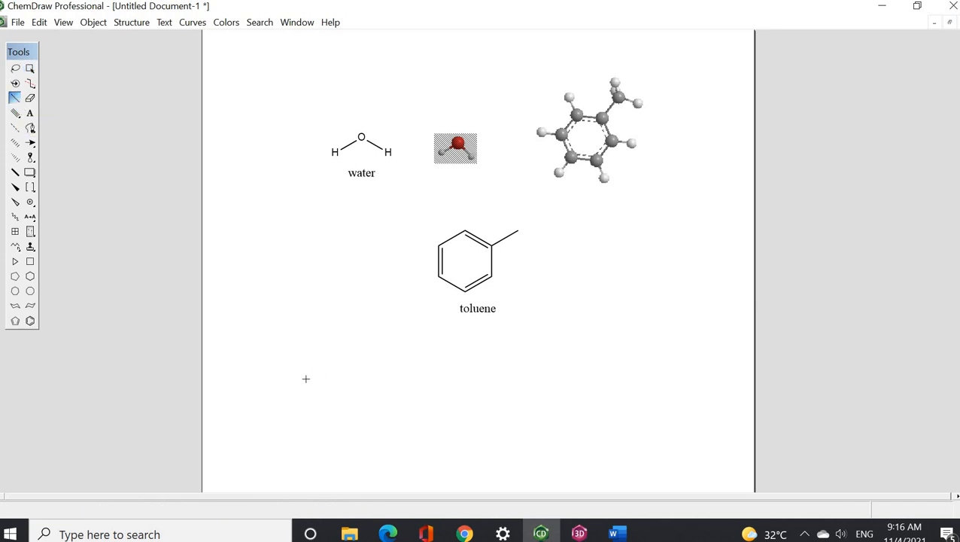
pyautogui.moveTo(310, 378)
pyautogui.mouseDown()
pyautogui.moveTo(356, 349)
pyautogui.moveTo(367, 423)
pyautogui.mouseUp()
pyautogui.click(19, 118)
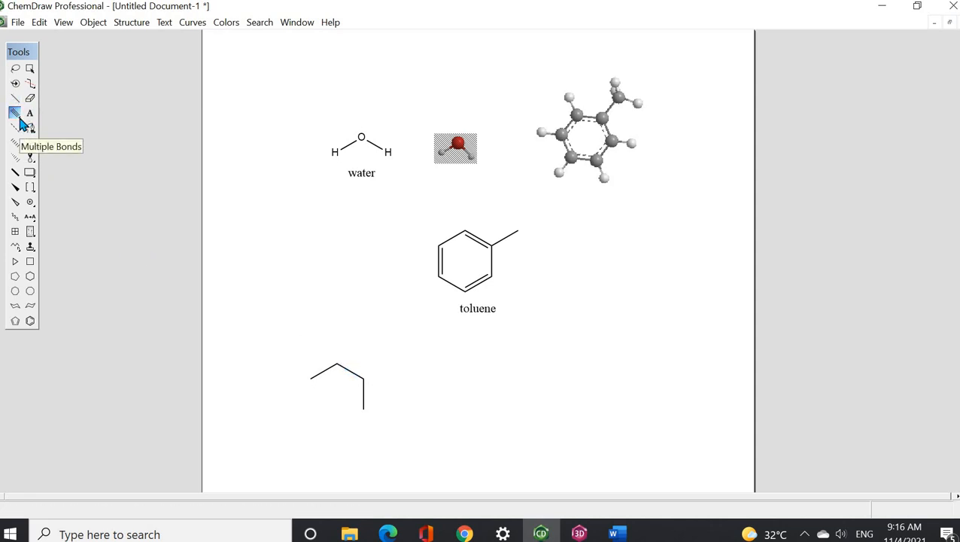
pyautogui.moveTo(20, 118); pyautogui.dragTo(30, 128)
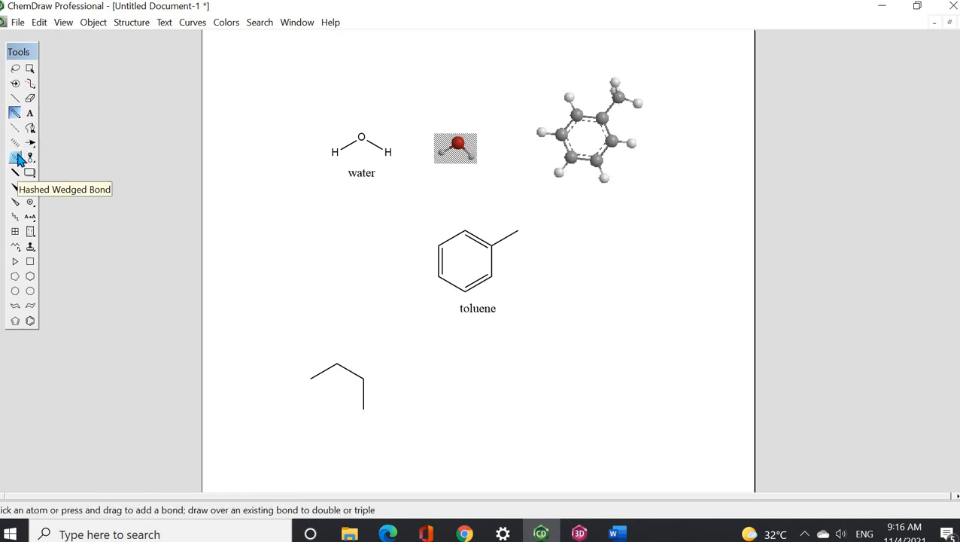
# Place a benzene ring below the toluene label, beside the three-bond chain
pyautogui.click(30, 320)
pyautogui.moveTo(474, 365)
pyautogui.mouseDown()
pyautogui.moveTo(442, 377)
pyautogui.moveTo(455, 381)
pyautogui.mouseUp()
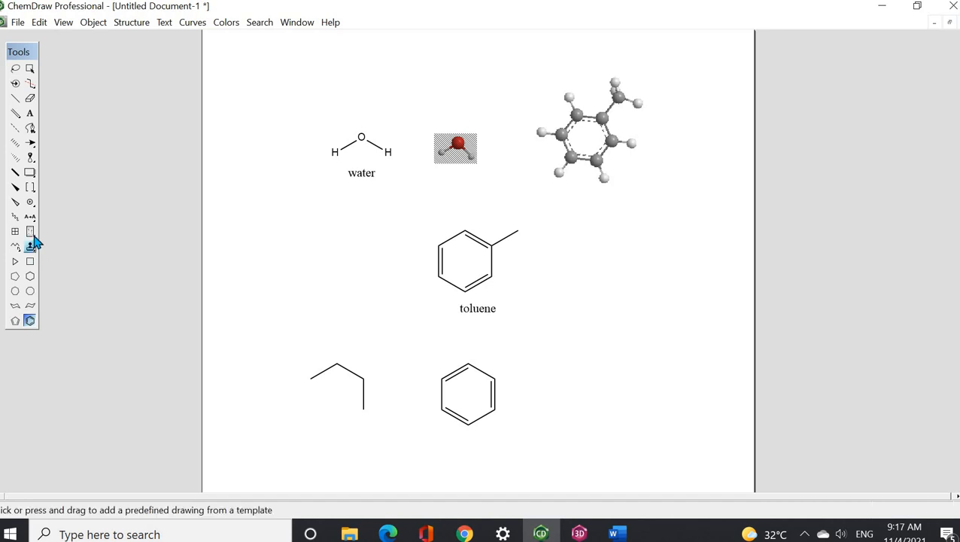
pyautogui.click(31, 147)
pyautogui.click(31, 146)
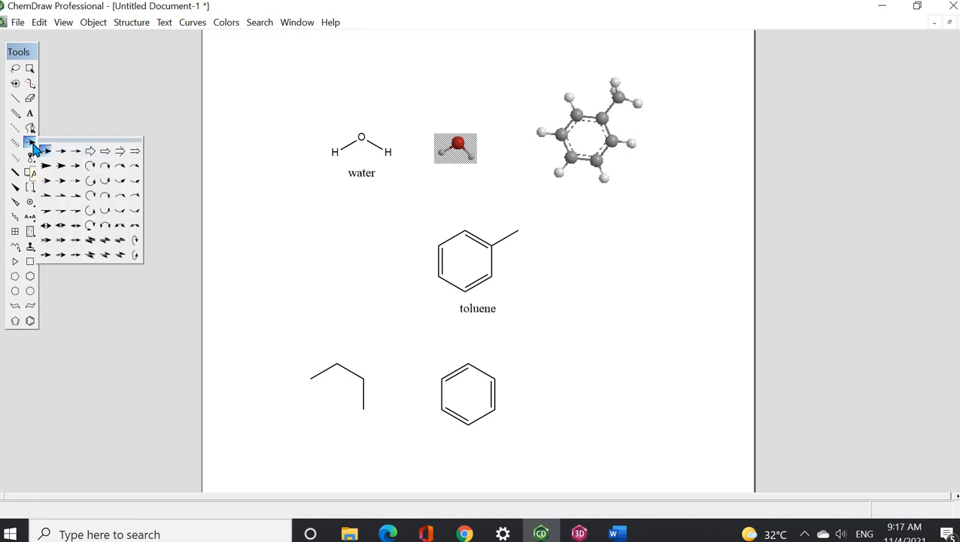
pyautogui.click(34, 148)
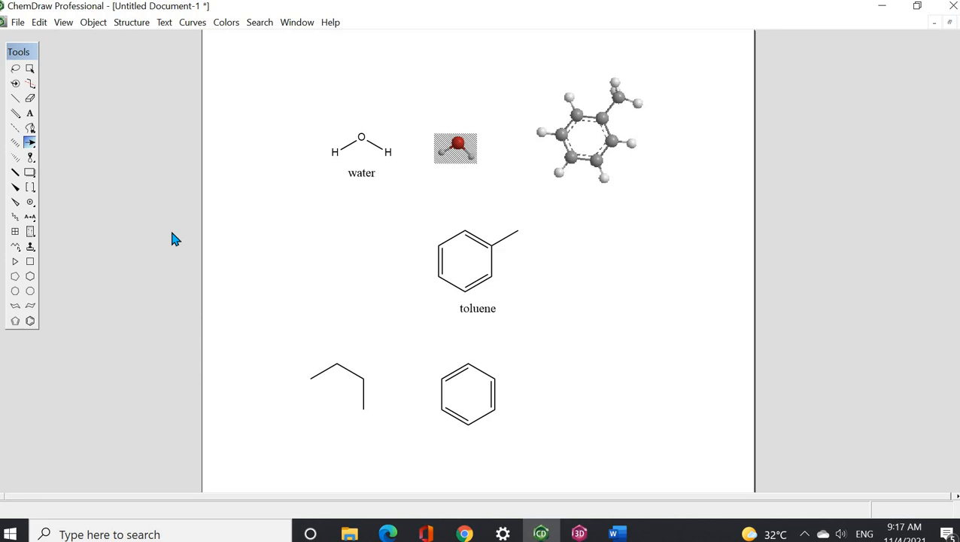
pyautogui.click(35, 233)
pyautogui.click(36, 239)
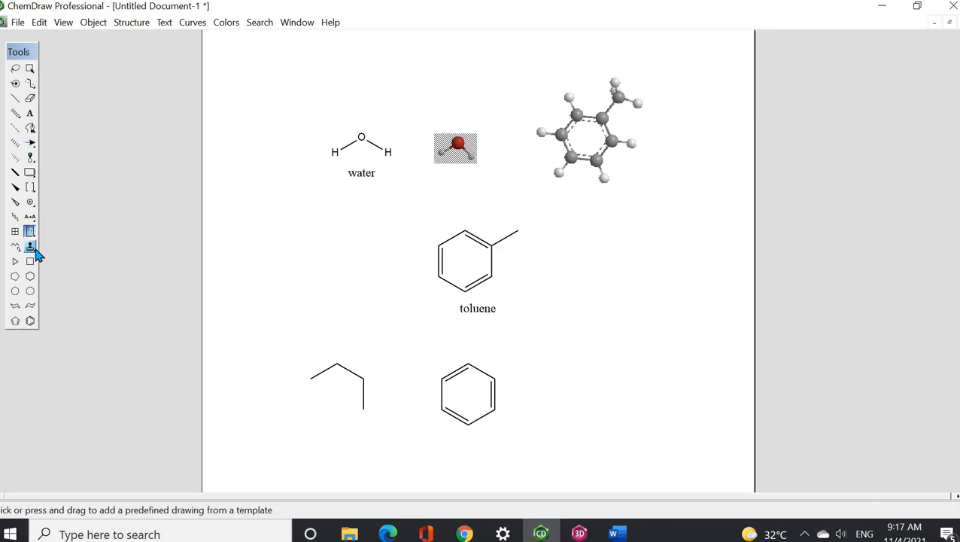
# Try to place a round-bottom flask from the Clipware, part 1 templates beside the toluene structure
pyautogui.click(35, 250)
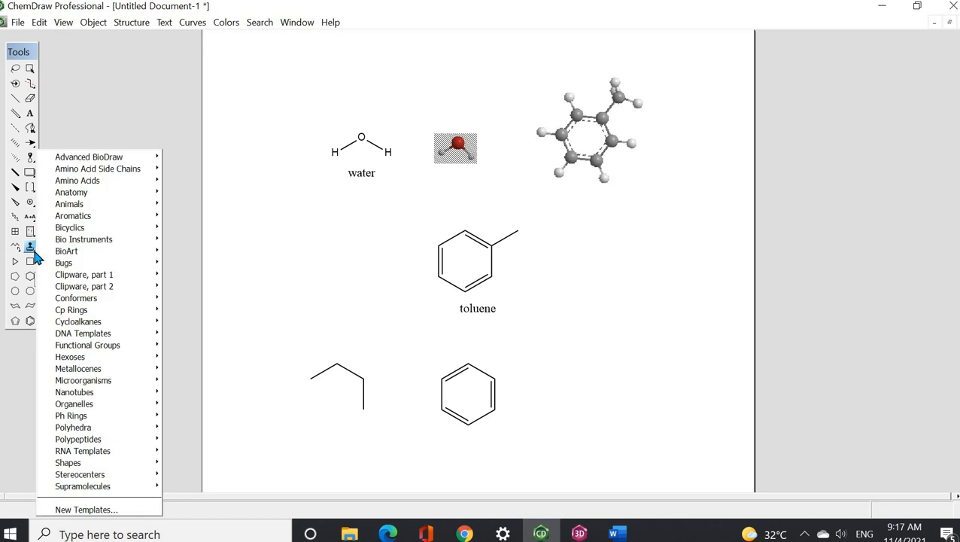
pyautogui.moveTo(88, 276)
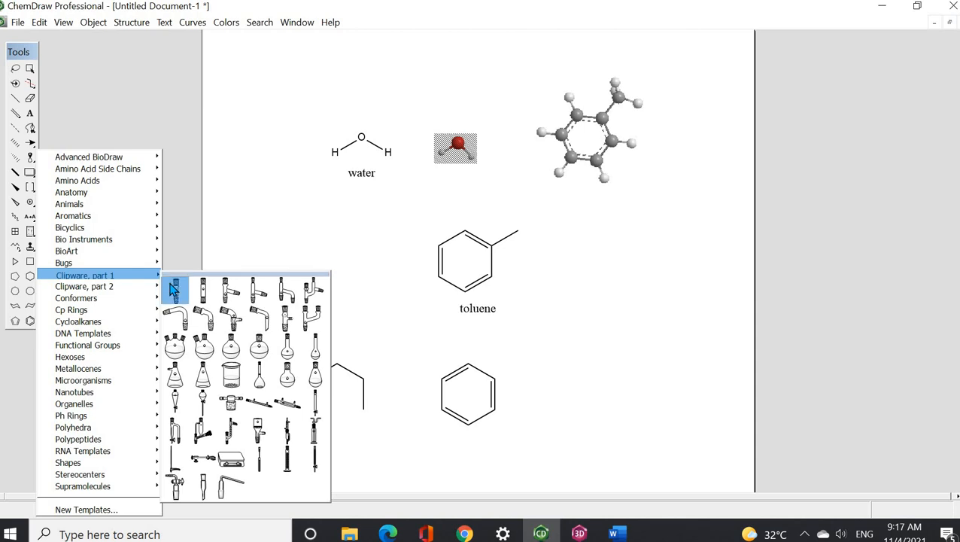
pyautogui.click(231, 351)
pyautogui.moveTo(579, 258); pyautogui.dragTo(598, 296)
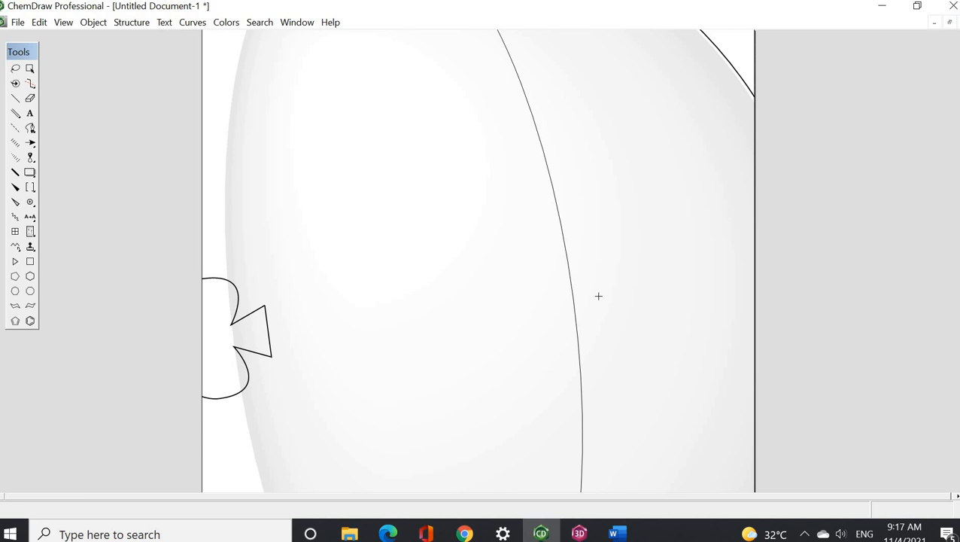
pyautogui.hotkey('ctrl', 'z')
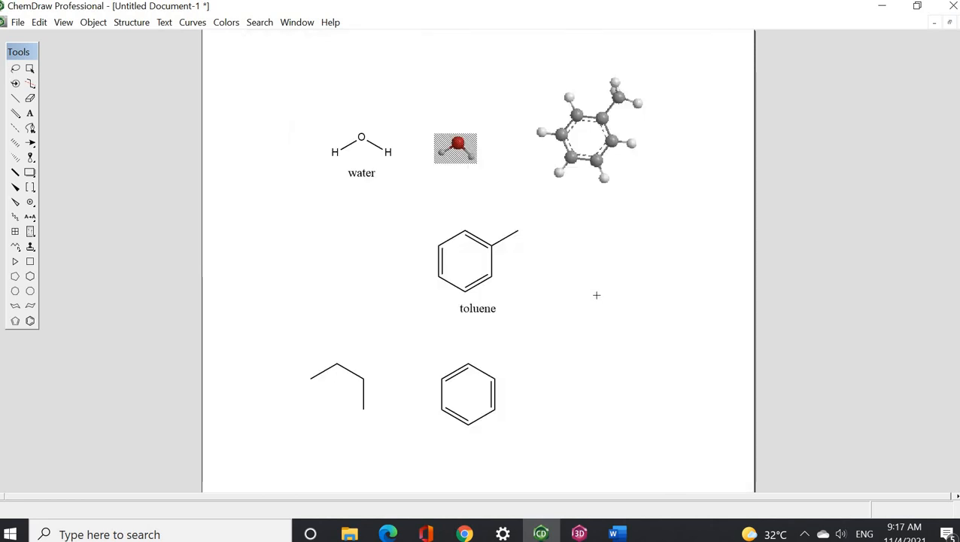
# Browse the template categories, examining the Bio Instruments and BioArt drawings
pyautogui.click(31, 248)
pyautogui.moveTo(81, 246)
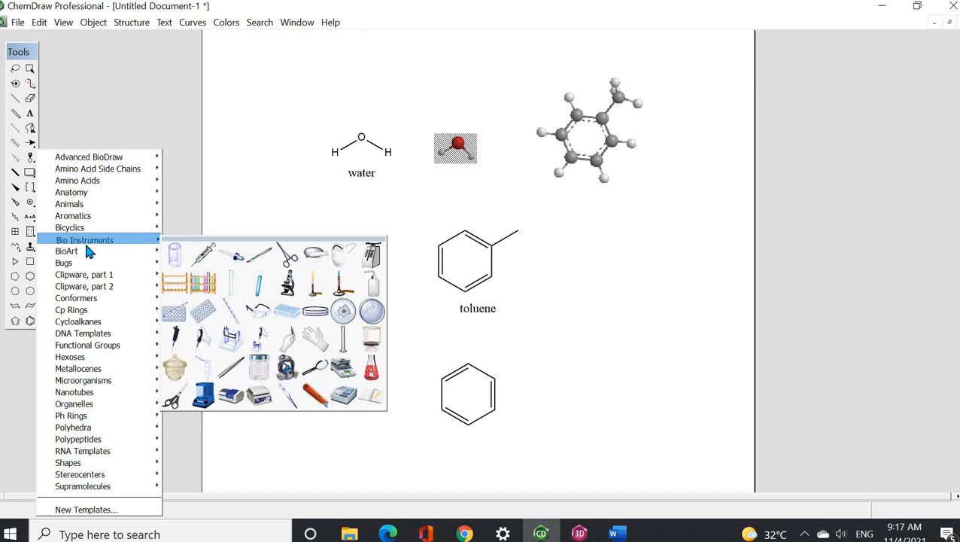
pyautogui.click(121, 247)
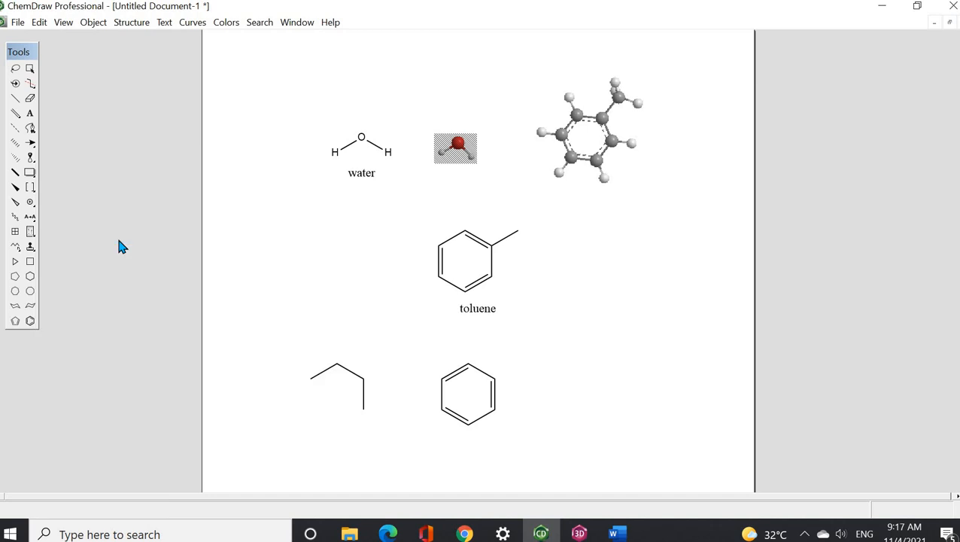
pyautogui.click(32, 249)
pyautogui.click(34, 252)
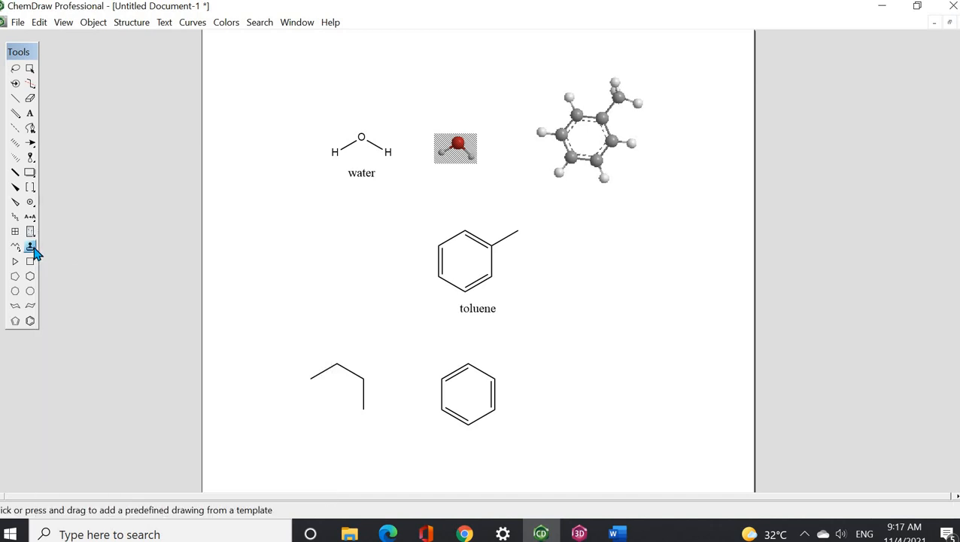
pyautogui.click(32, 249)
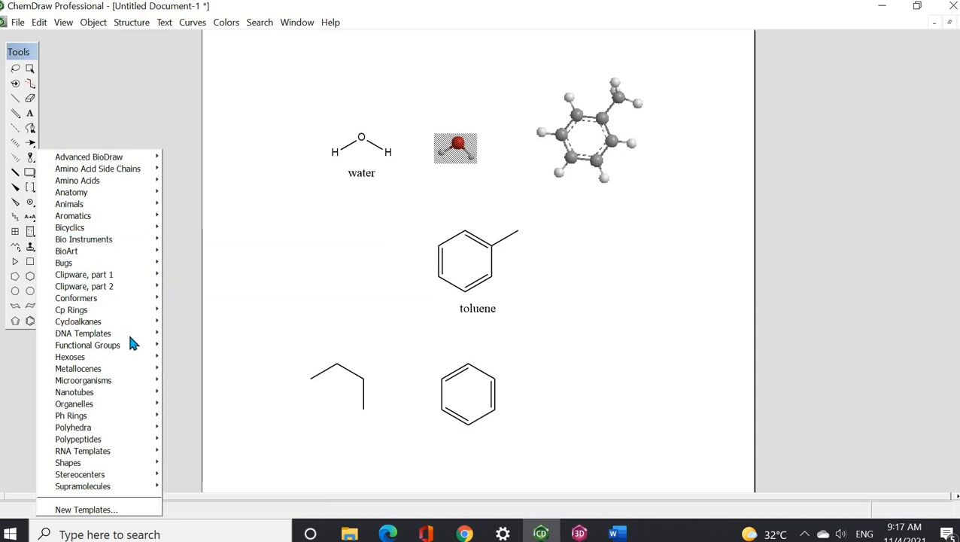
pyautogui.moveTo(140, 274)
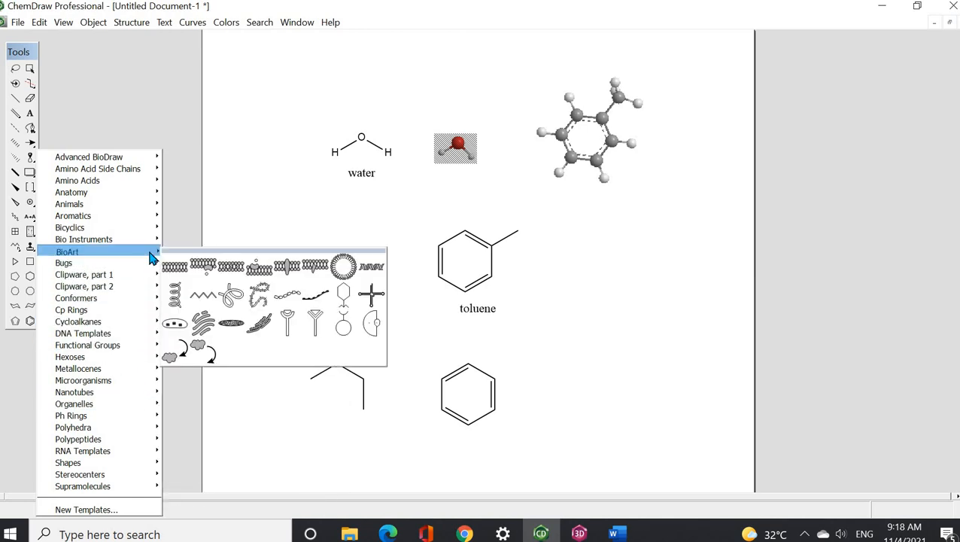
pyautogui.click(161, 230)
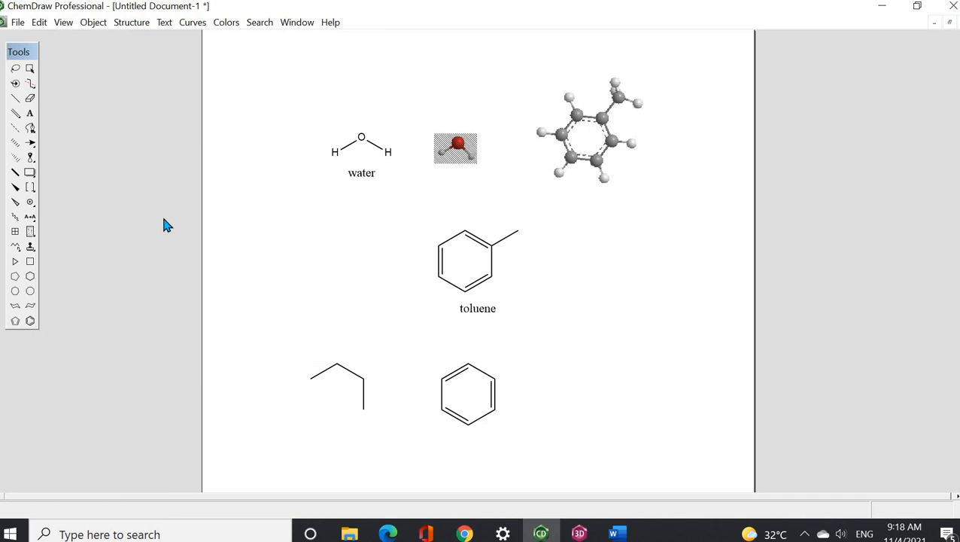